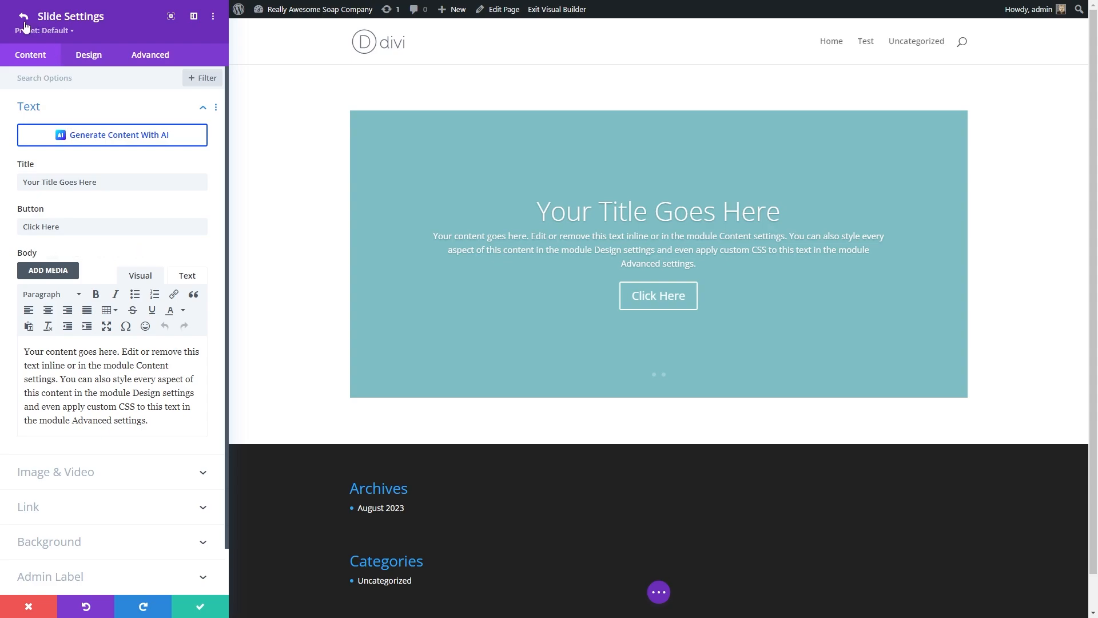
Step: Return to the slider's settings and toggle Show Arrows and Show Controls off and back on
{"action": "left_click", "coordinate": [23, 17]}
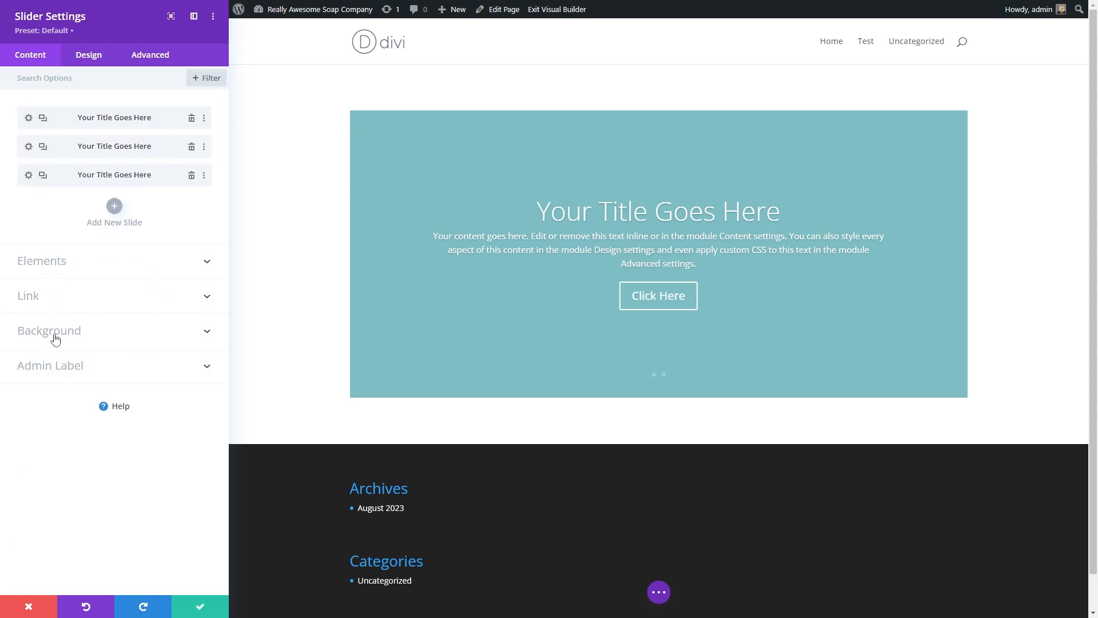
{"action": "left_click", "coordinate": [59, 266]}
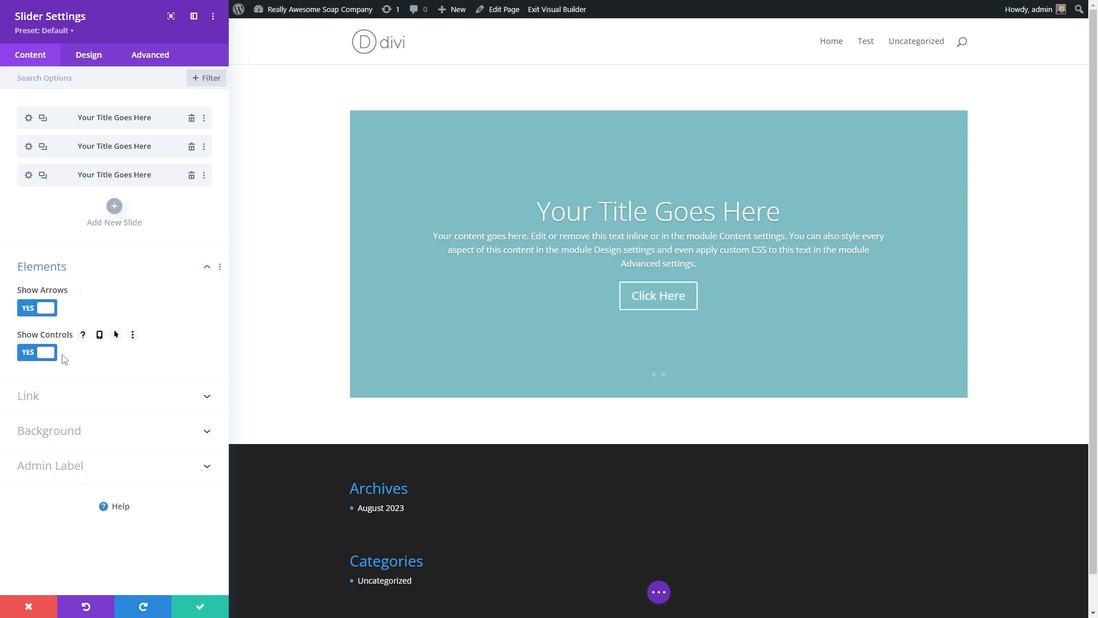
{"action": "left_click", "coordinate": [43, 309]}
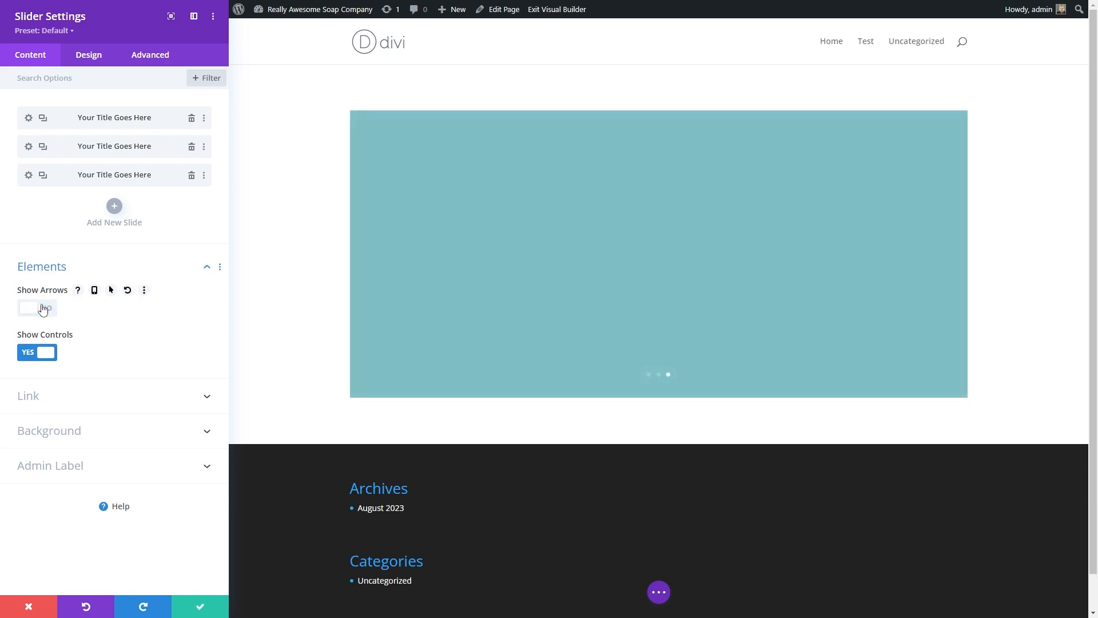
{"action": "left_click", "coordinate": [43, 309]}
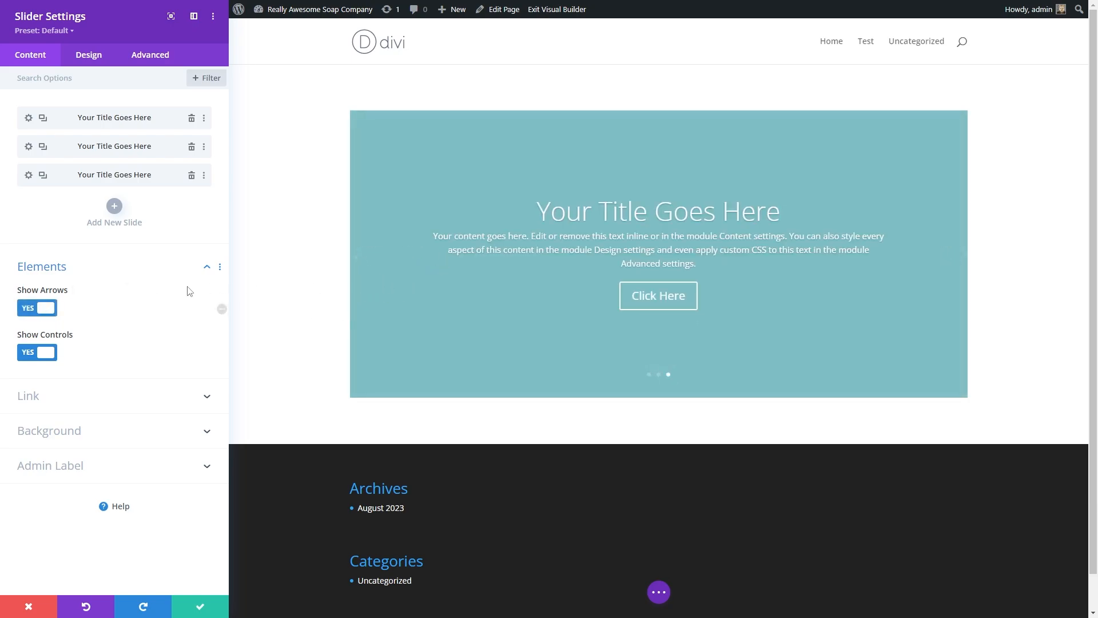
{"action": "left_click", "coordinate": [42, 318]}
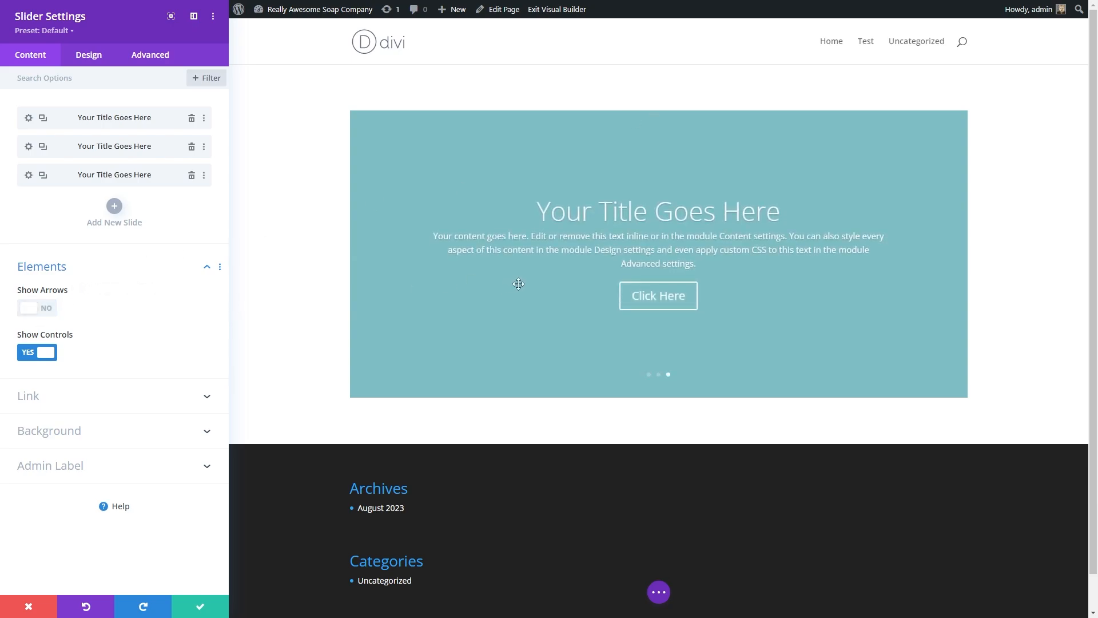
{"action": "left_click", "coordinate": [46, 352]}
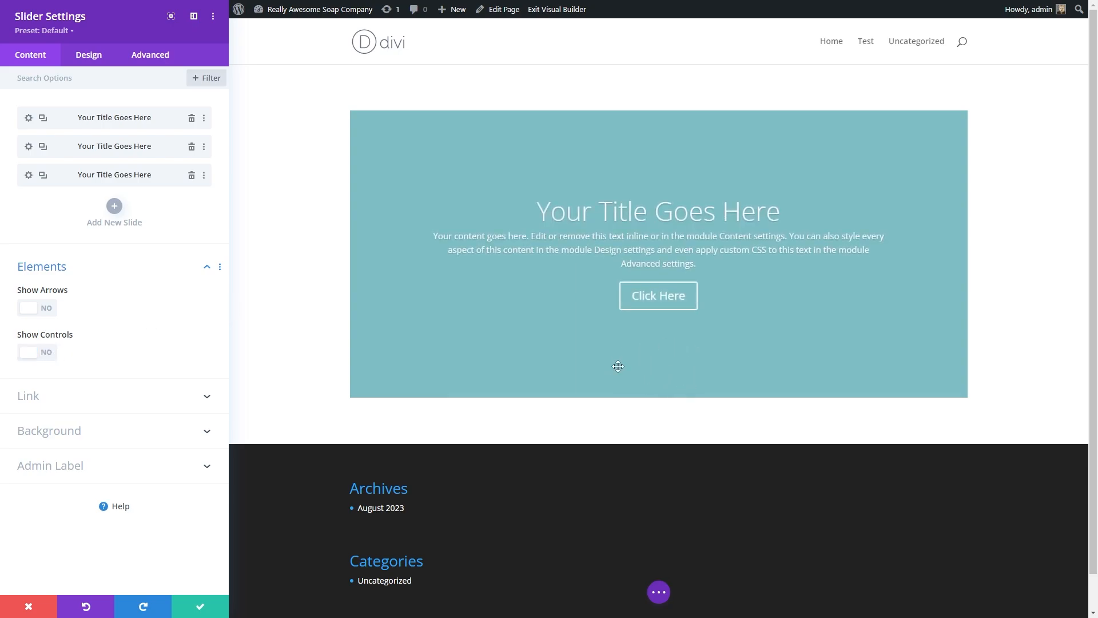
{"action": "left_click", "coordinate": [42, 350]}
{"action": "left_click", "coordinate": [53, 313]}
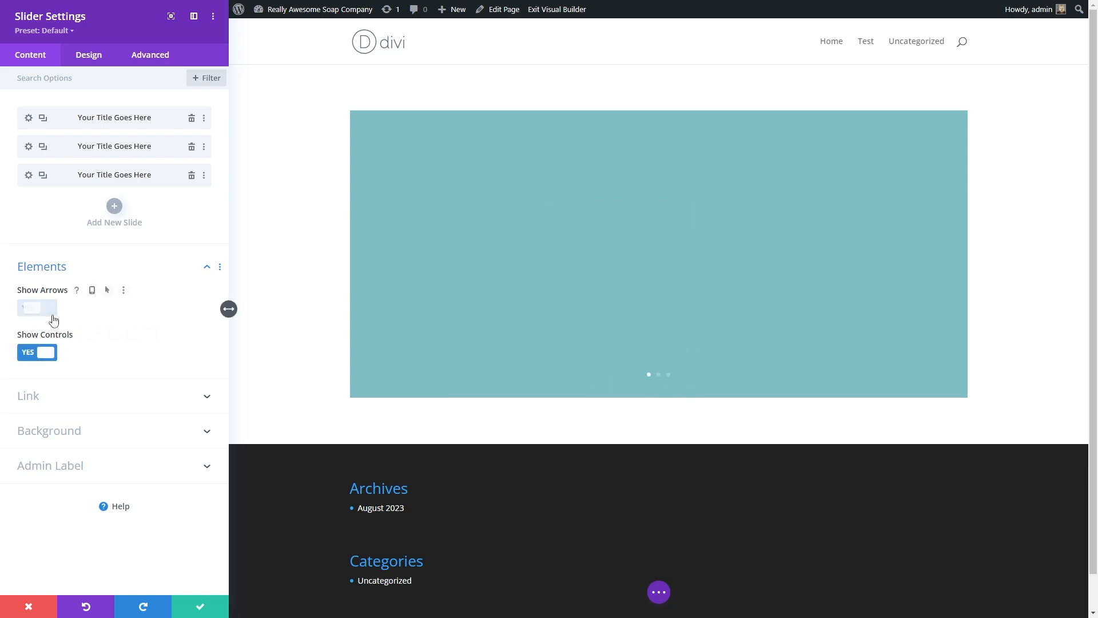
Step: Open the Link options and review the Module Link Target choices, keeping In The Same Window
{"action": "left_click", "coordinate": [34, 394]}
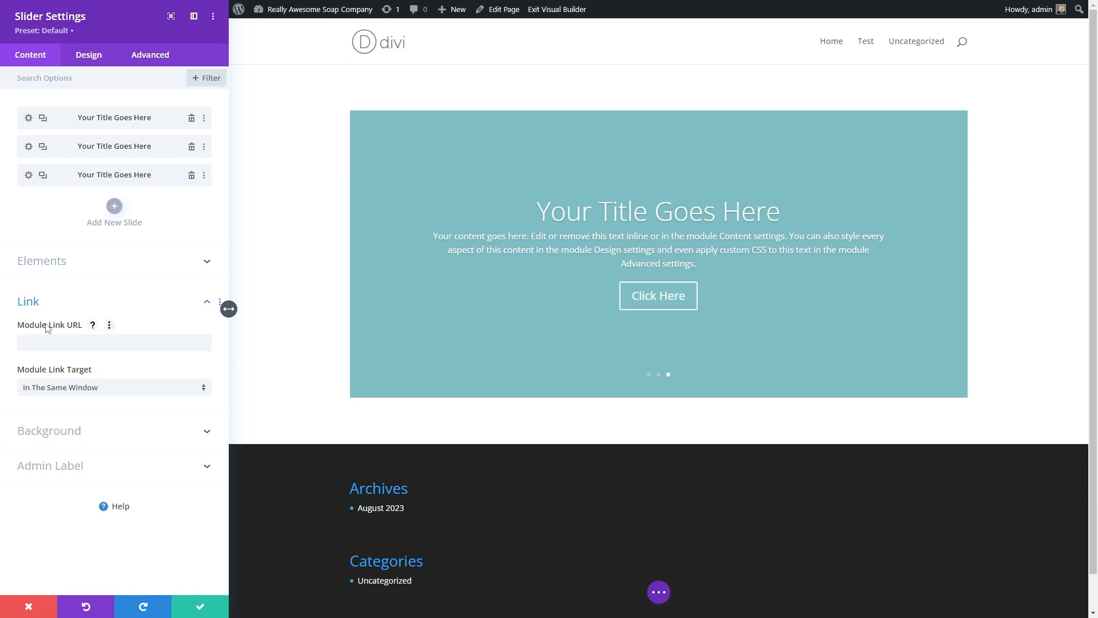
{"action": "left_click", "coordinate": [87, 394]}
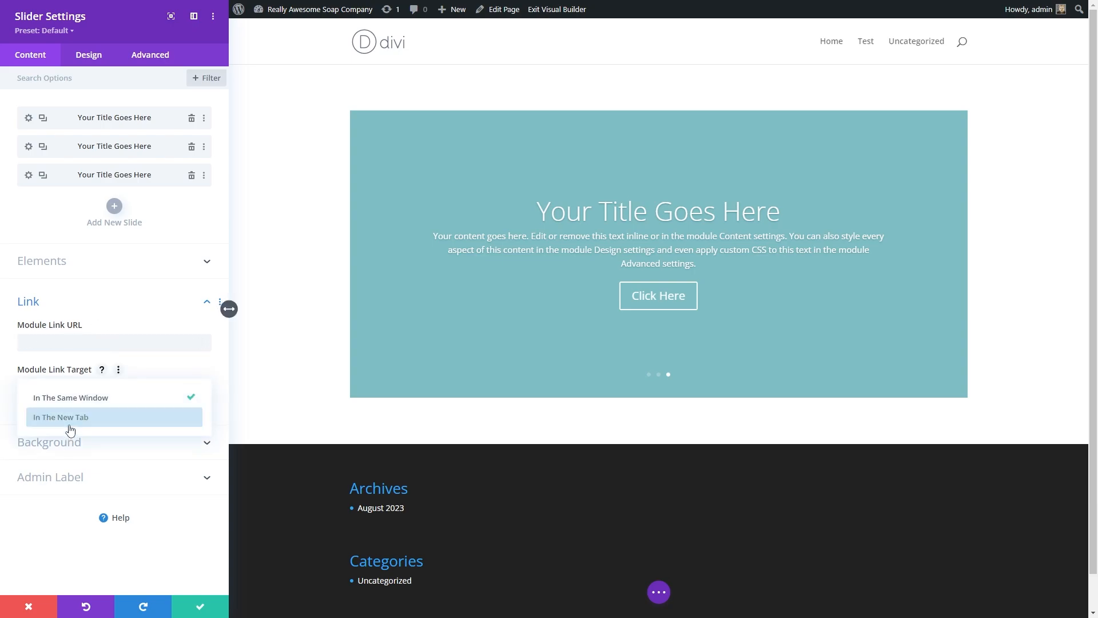
{"action": "left_click", "coordinate": [77, 397]}
Step: Add a background gradient to the slider
{"action": "left_click", "coordinate": [78, 430]}
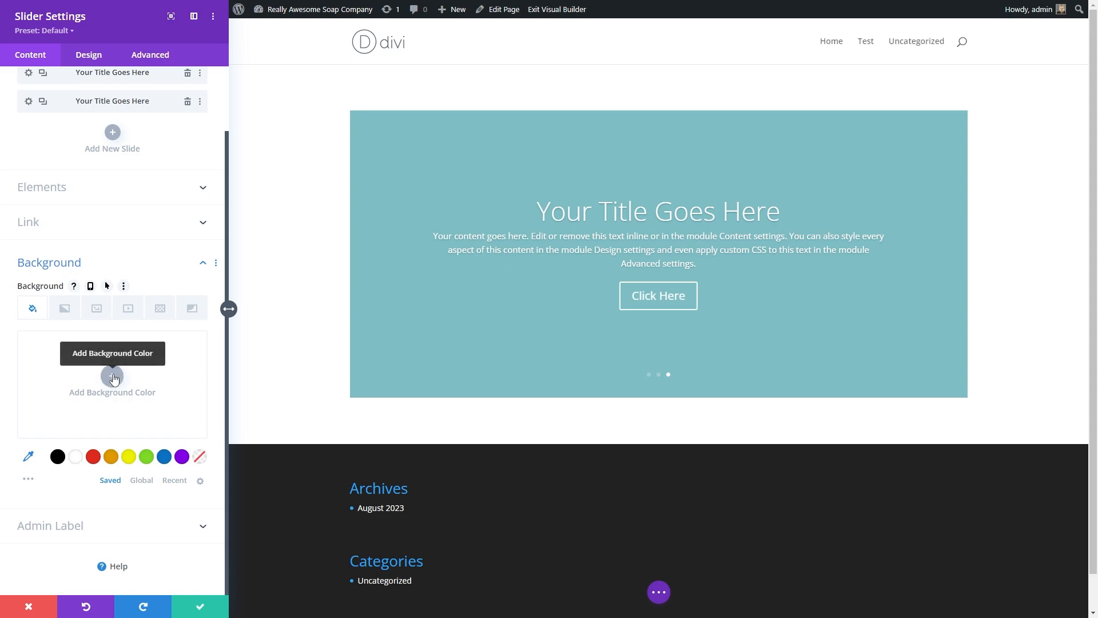
{"action": "left_click", "coordinate": [64, 307]}
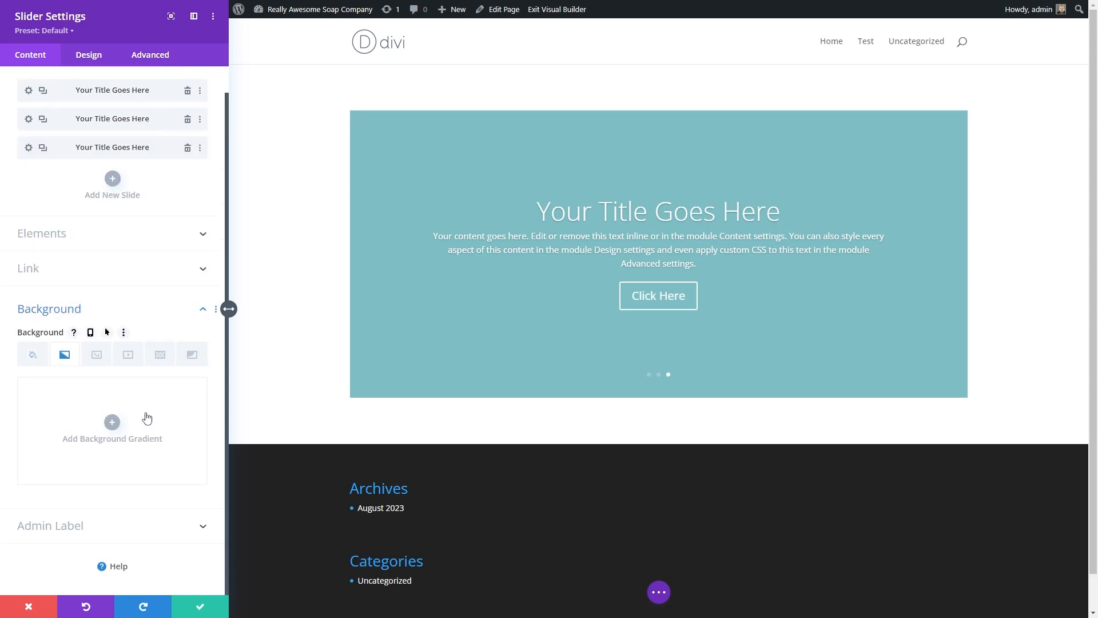
{"action": "left_click", "coordinate": [112, 423]}
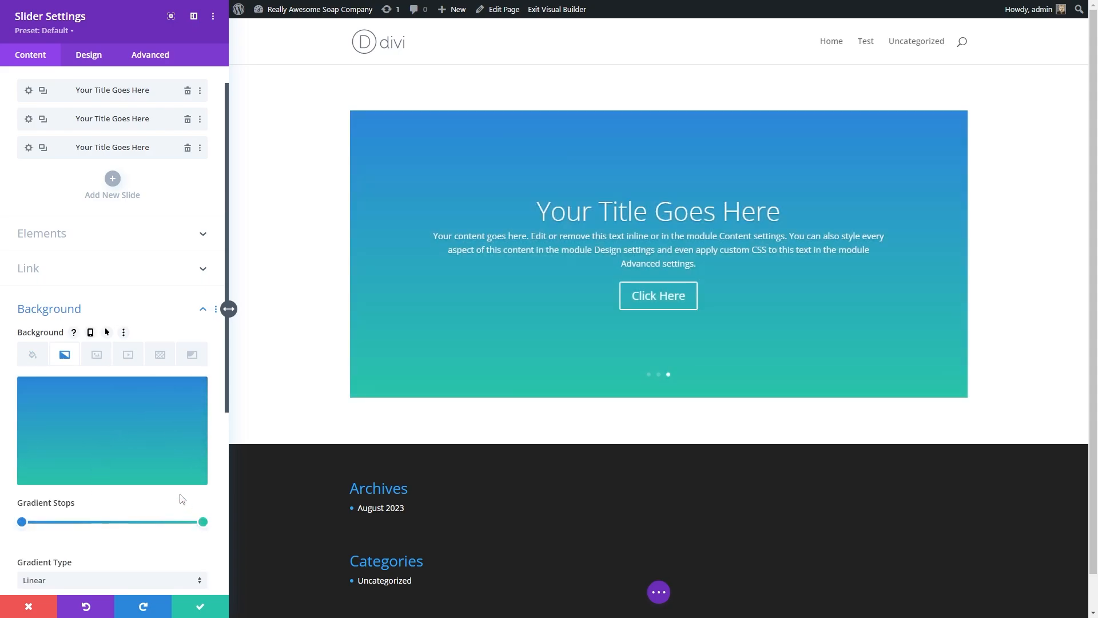
Step: Set the gradient's end stop color to white
{"action": "scroll", "coordinate": [172, 497], "scroll_direction": "down", "scroll_amount": 5}
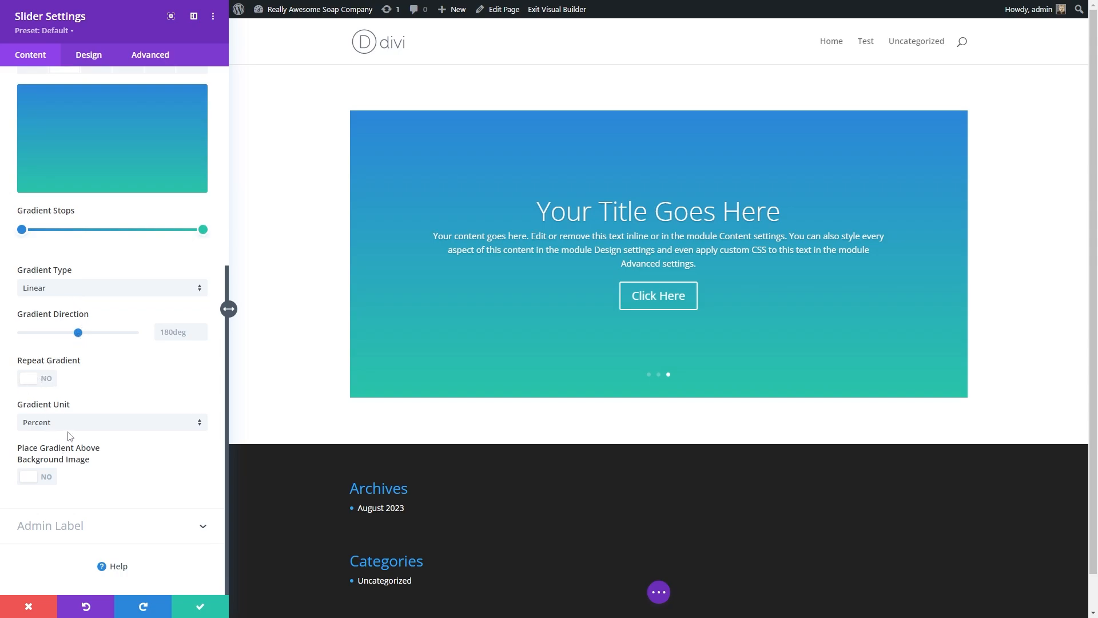
{"action": "scroll", "coordinate": [68, 436], "scroll_direction": "up", "scroll_amount": 2}
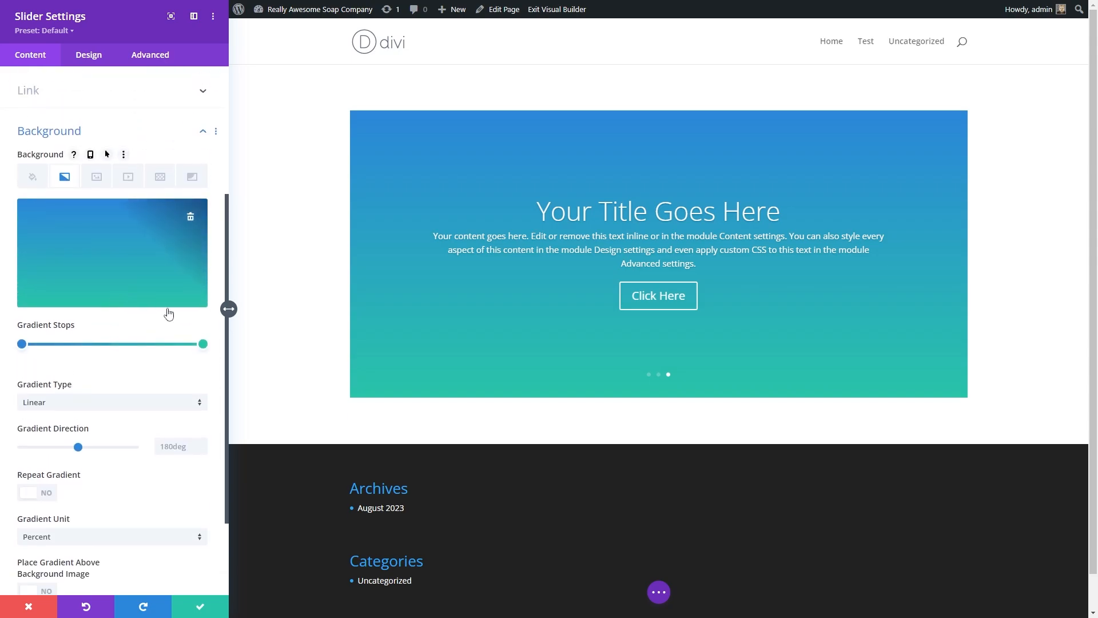
{"action": "mouse_move", "coordinate": [204, 348]}
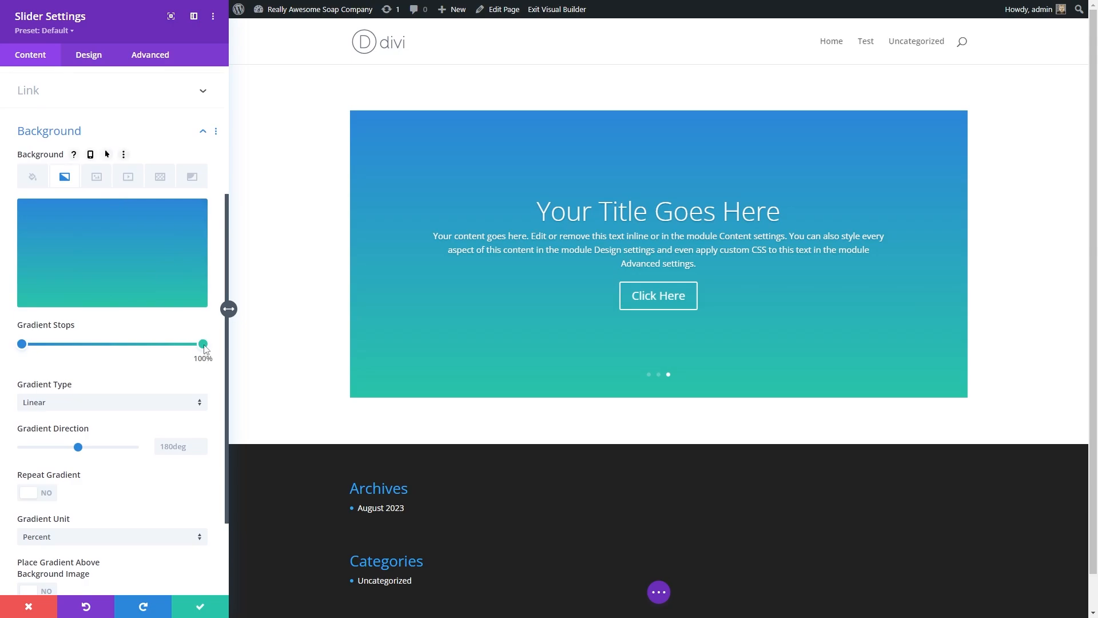
{"action": "left_click", "coordinate": [204, 345]}
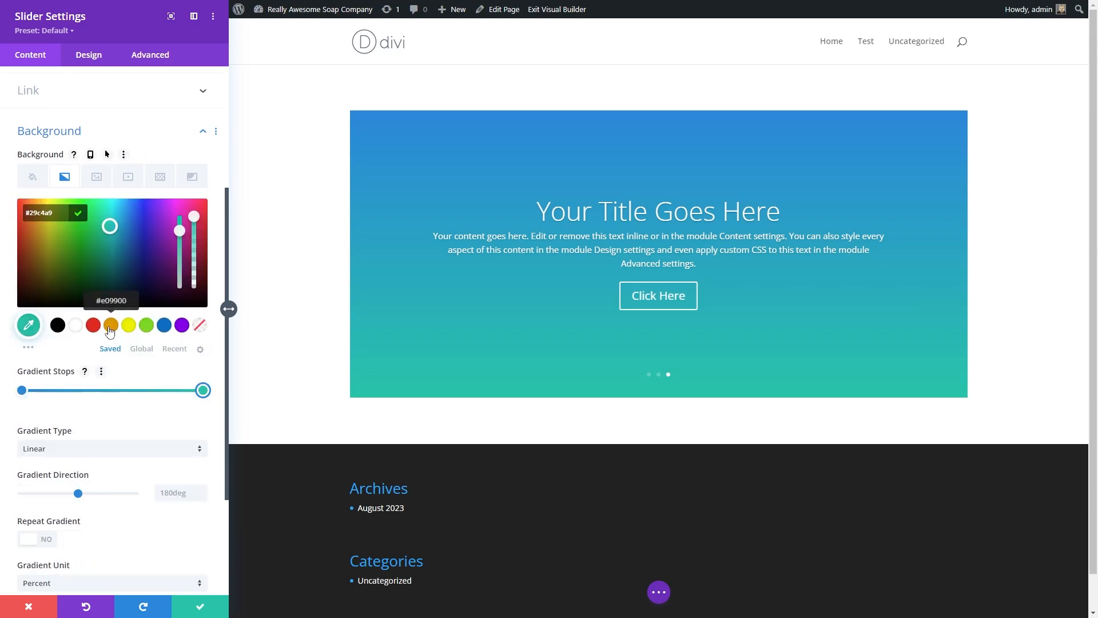
{"action": "left_click", "coordinate": [60, 329]}
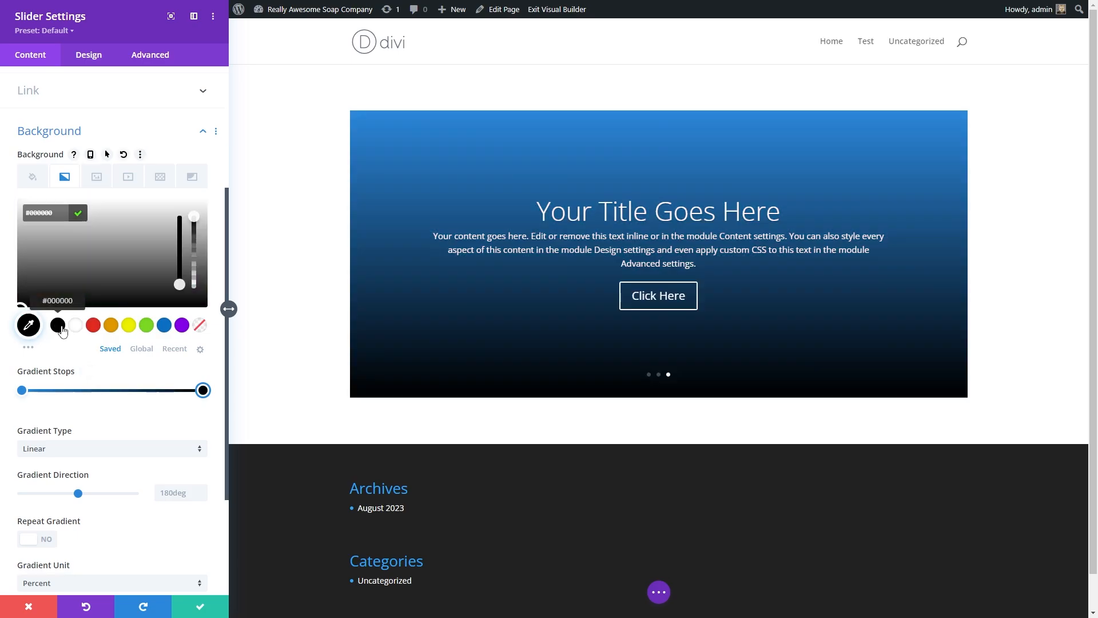
{"action": "left_click", "coordinate": [75, 327]}
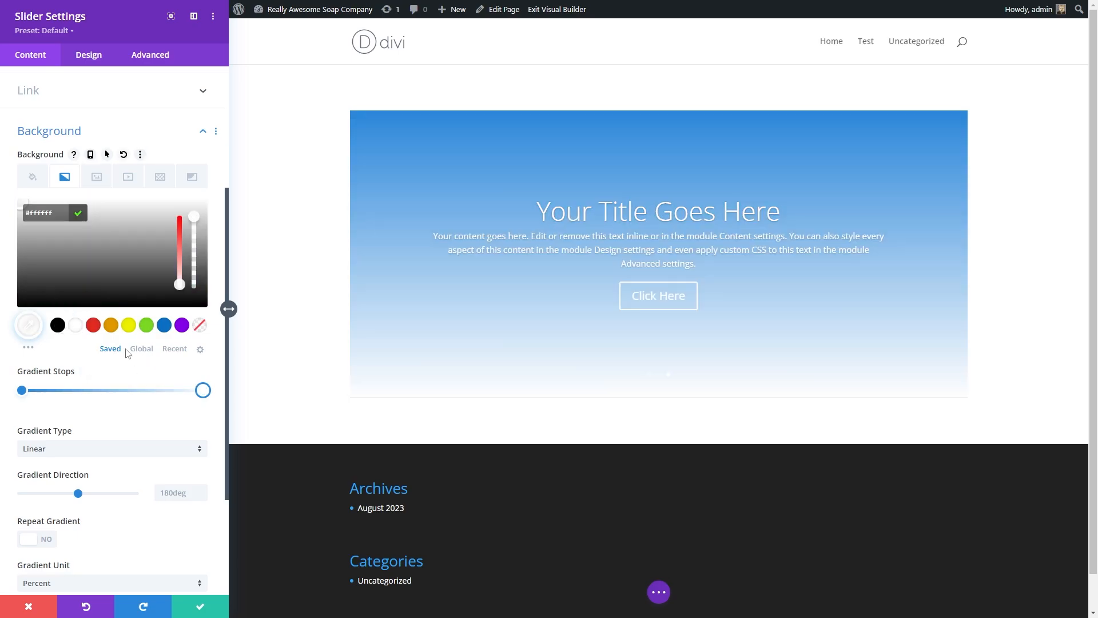
{"action": "left_click", "coordinate": [103, 338]}
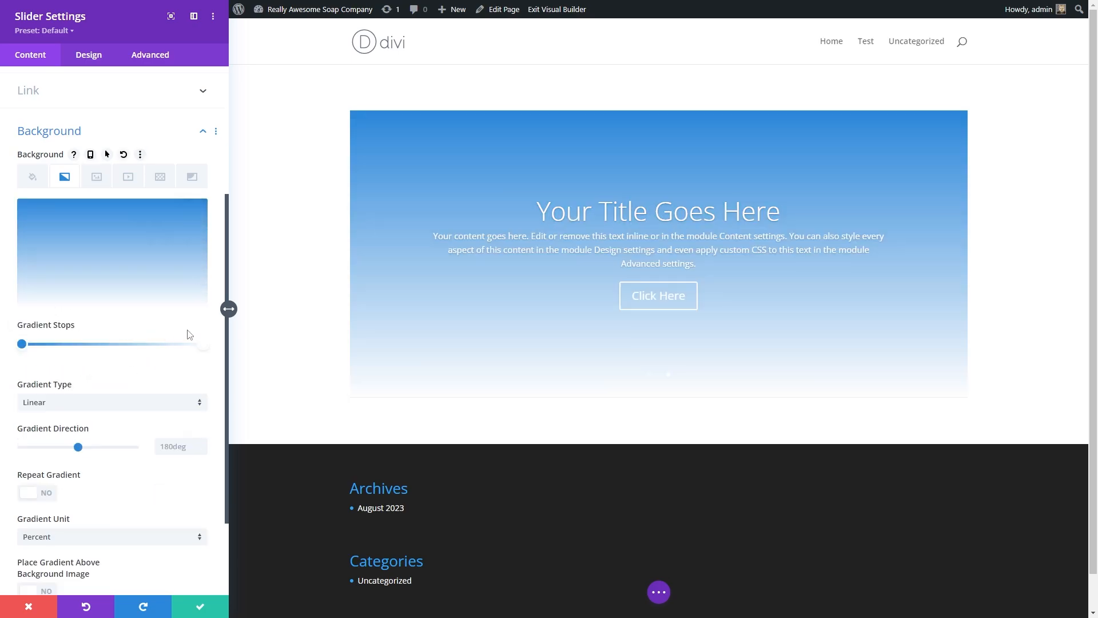
Step: Add a gradient stop near the middle, color it white, and remove that stop again
{"action": "left_click", "coordinate": [109, 344]}
{"action": "mouse_move", "coordinate": [112, 345]}
{"action": "left_mouse_down"}
{"action": "mouse_move", "coordinate": [127, 345]}
{"action": "mouse_move", "coordinate": [74, 345]}
{"action": "mouse_move", "coordinate": [114, 350]}
{"action": "left_mouse_up"}
{"action": "left_click", "coordinate": [113, 346]}
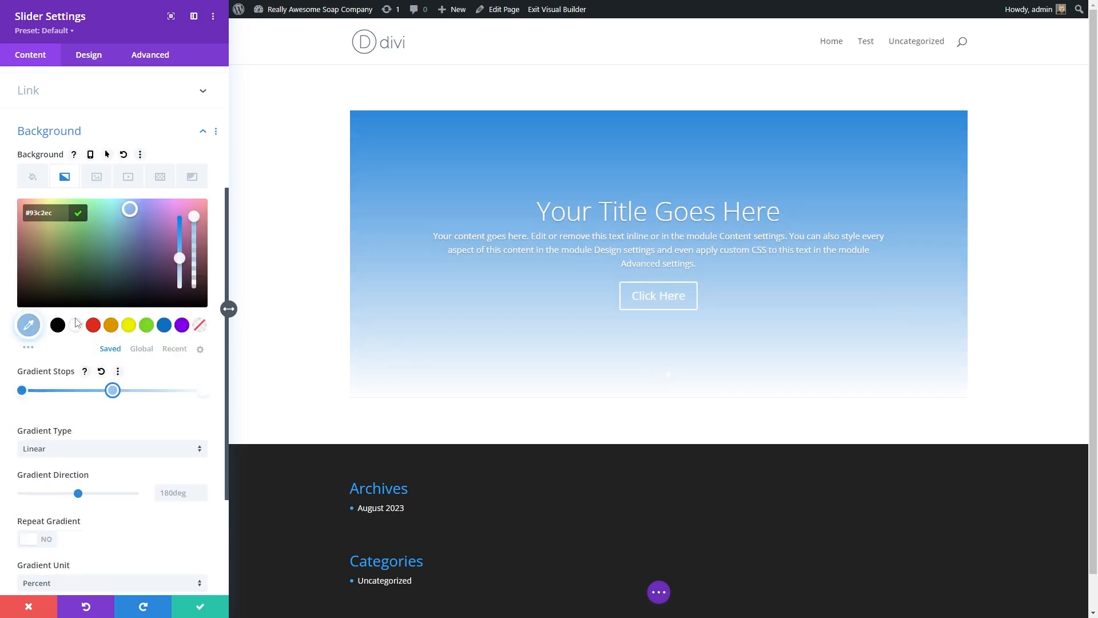
{"action": "left_click", "coordinate": [58, 326]}
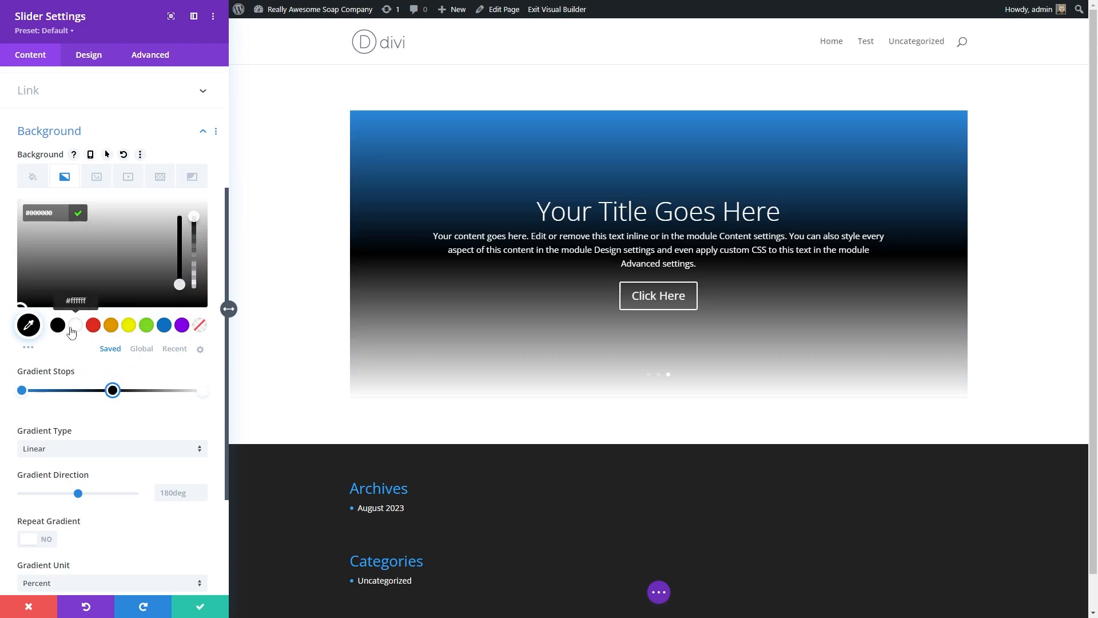
{"action": "left_click", "coordinate": [74, 326]}
{"action": "left_click_drag", "start_coordinate": [113, 390], "coordinate": [116, 390]}
{"action": "right_click", "coordinate": [116, 392]}
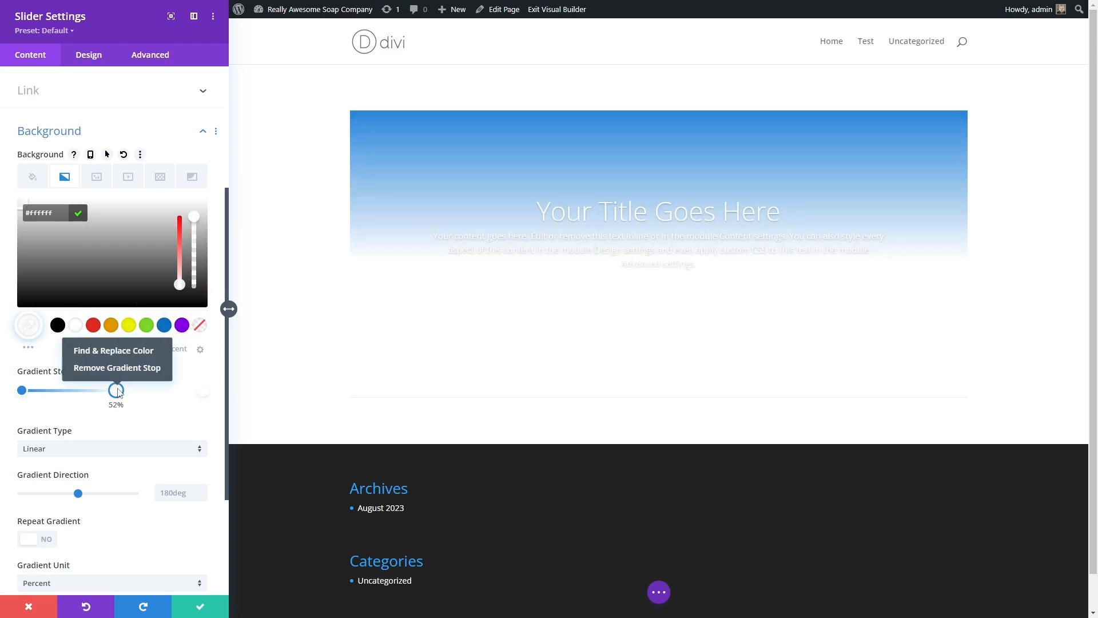
{"action": "left_click", "coordinate": [120, 367]}
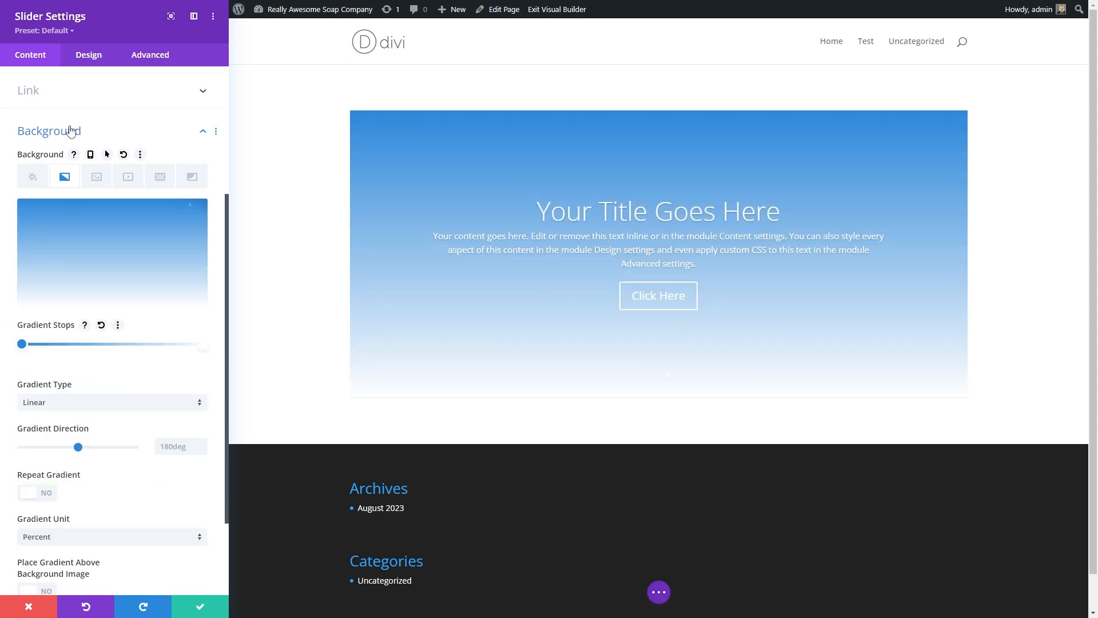
Step: Browse the background image, video, pattern and mask options for the slider
{"action": "left_click", "coordinate": [97, 180]}
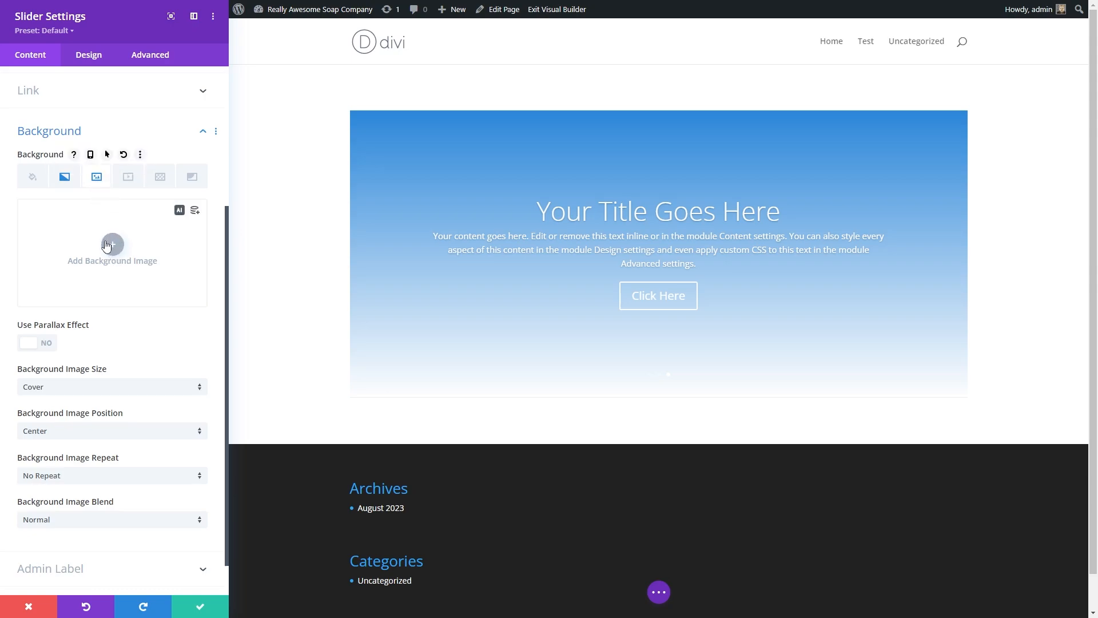
{"action": "left_click", "coordinate": [128, 177]}
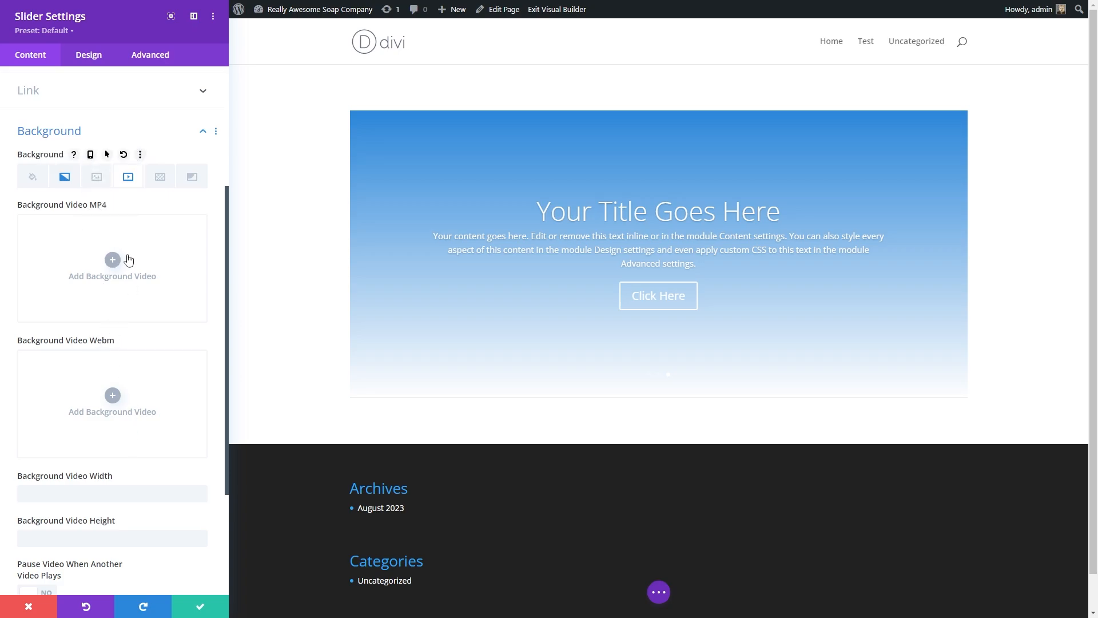
{"action": "scroll", "coordinate": [122, 311], "scroll_direction": "down", "scroll_amount": 3}
{"action": "scroll", "coordinate": [94, 158], "scroll_direction": "up", "scroll_amount": 2}
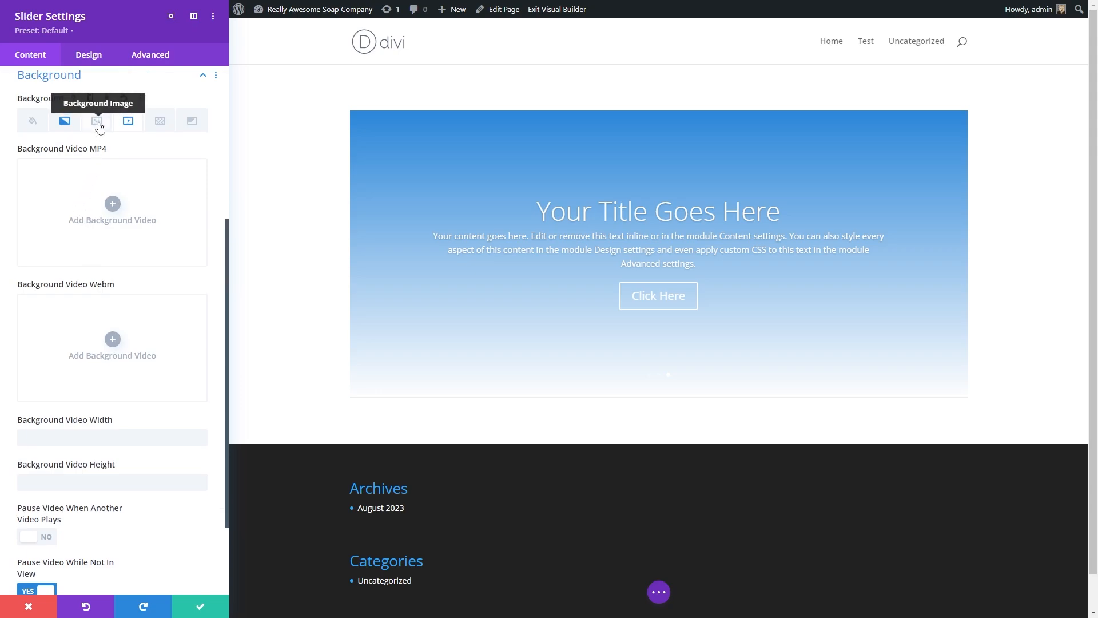
{"action": "left_click", "coordinate": [97, 120]}
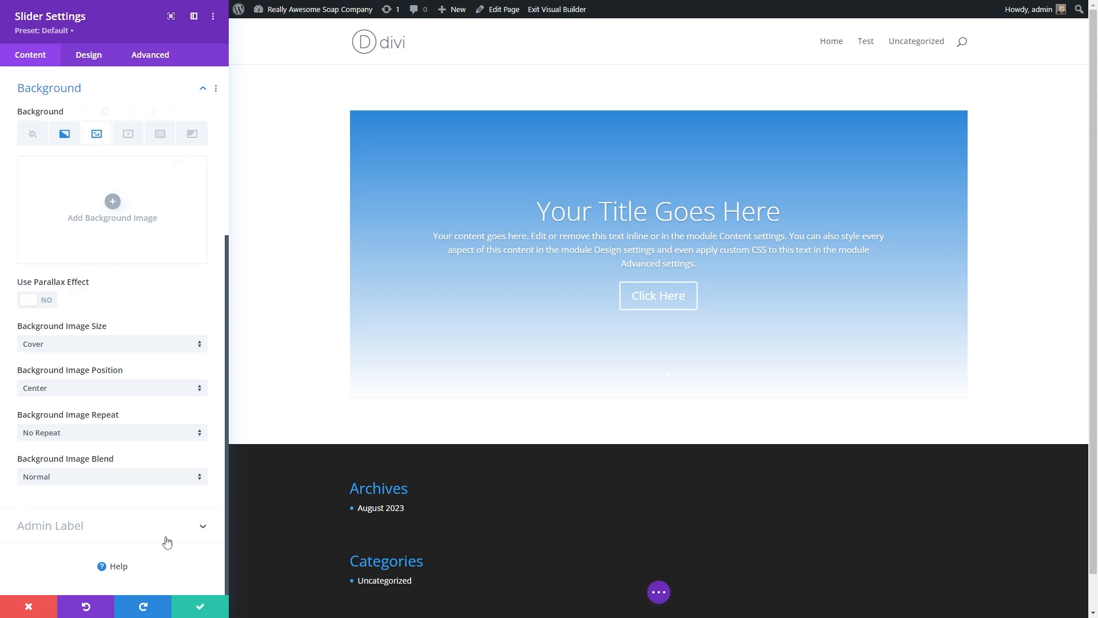
{"action": "left_click", "coordinate": [126, 137]}
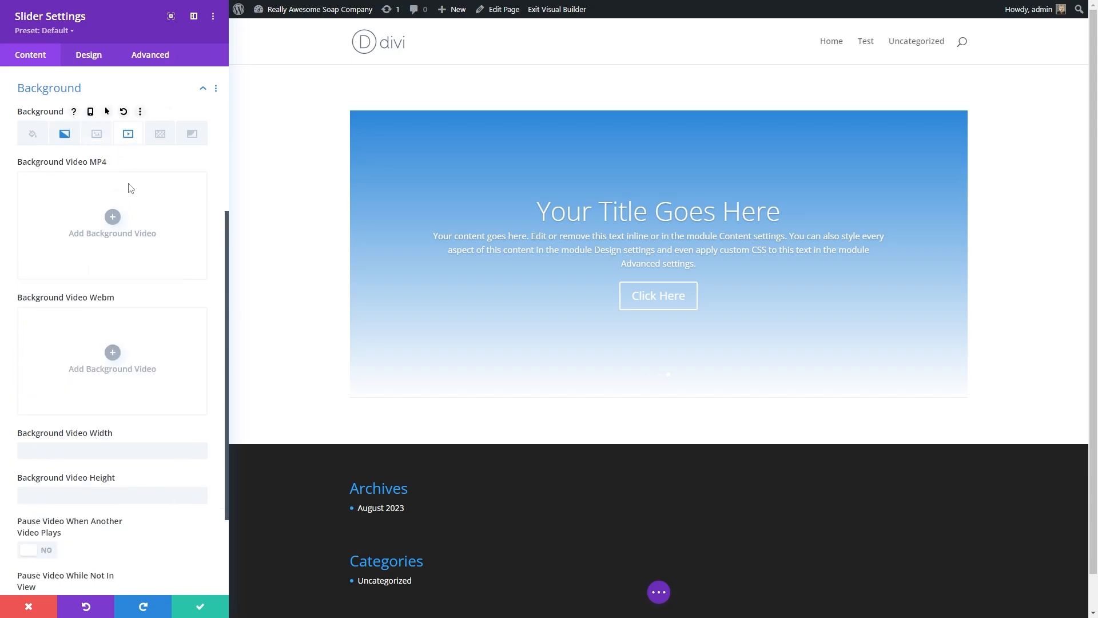
{"action": "scroll", "coordinate": [124, 367], "scroll_direction": "down", "scroll_amount": 1}
{"action": "scroll", "coordinate": [125, 366], "scroll_direction": "down", "scroll_amount": 2}
{"action": "scroll", "coordinate": [152, 372], "scroll_direction": "up", "scroll_amount": 4}
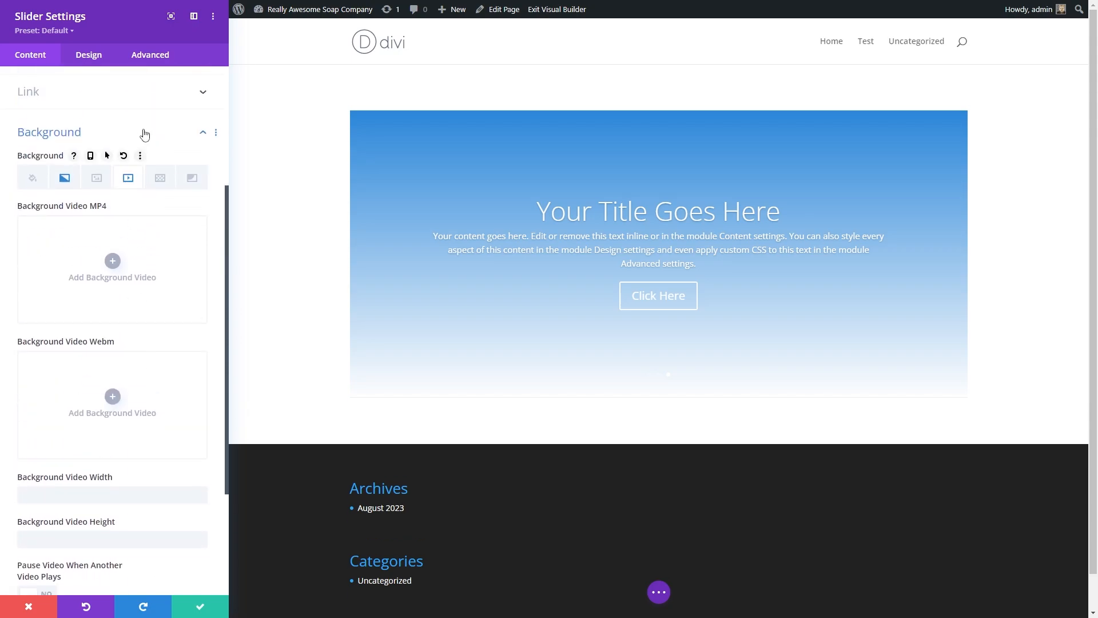
{"action": "left_click", "coordinate": [161, 179]}
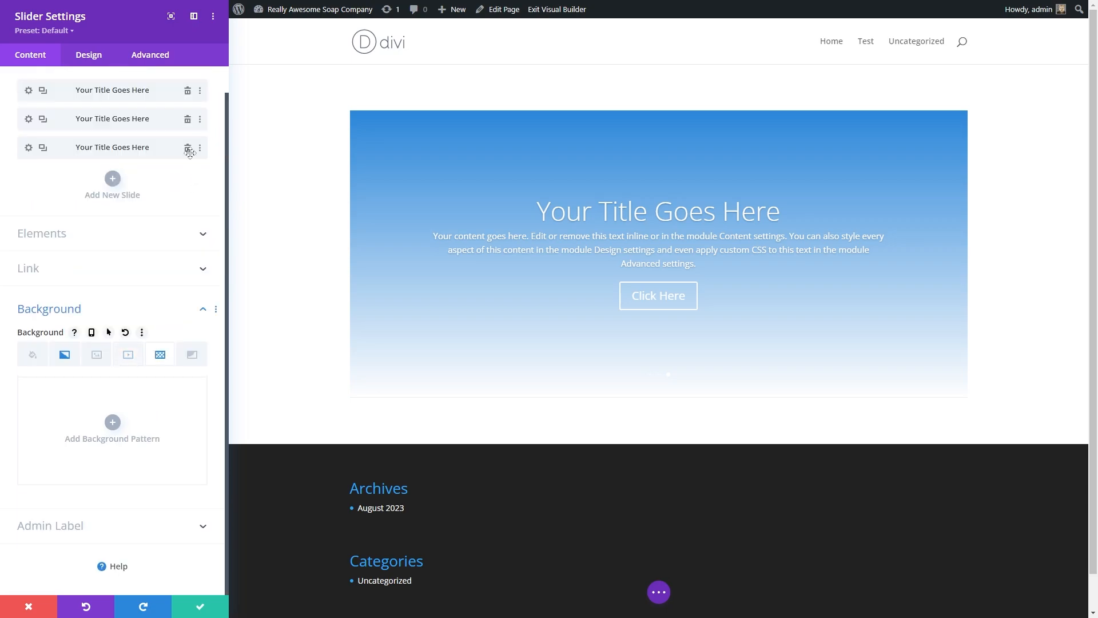
{"action": "scroll", "coordinate": [149, 395], "scroll_direction": "down", "scroll_amount": 1}
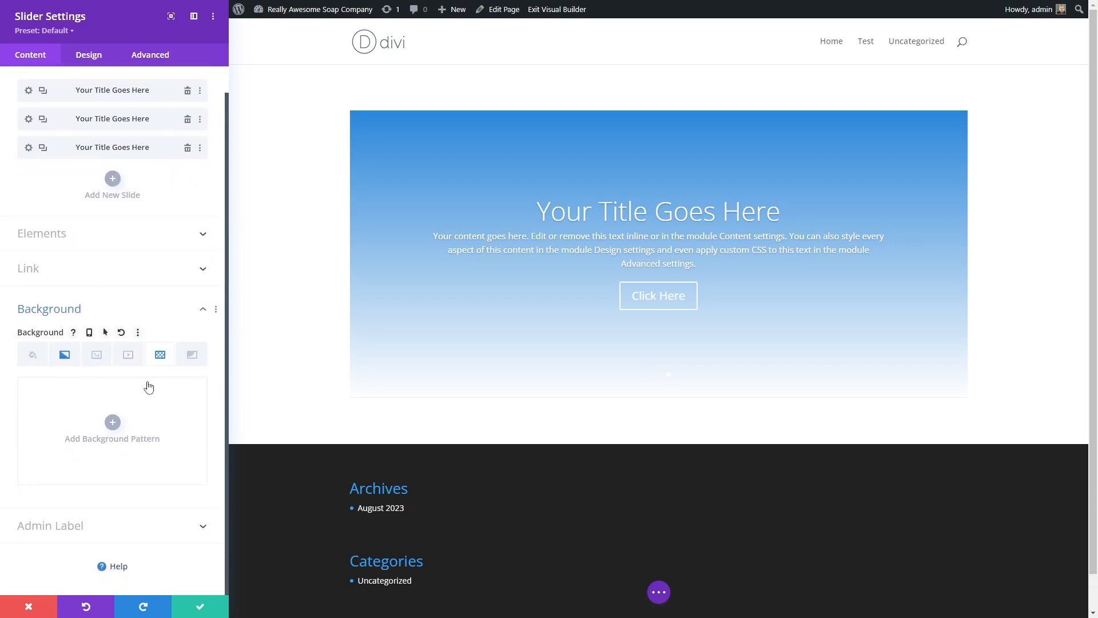
{"action": "left_click", "coordinate": [192, 359]}
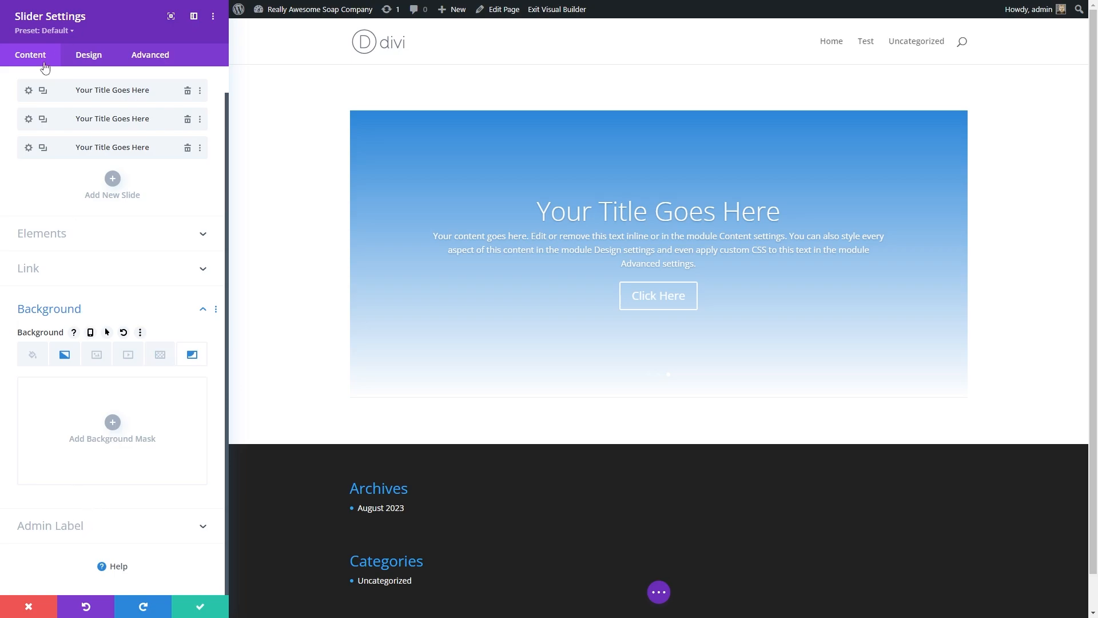
Step: Examine the Admin Label field, then open the Overlay options in the design settings
{"action": "left_click", "coordinate": [69, 525]}
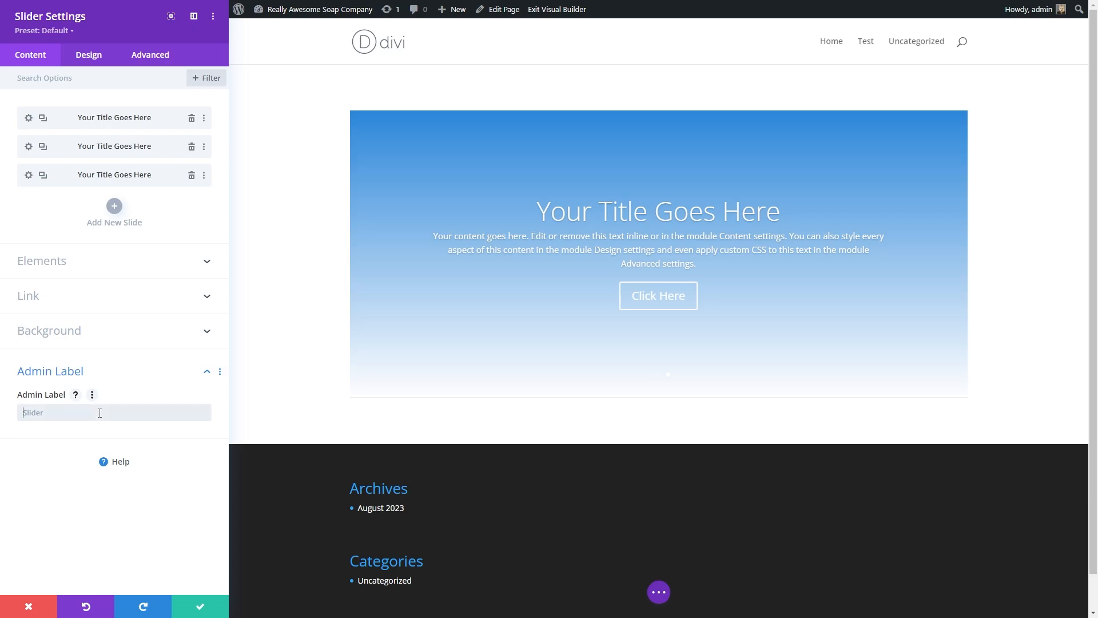
{"action": "left_click", "coordinate": [42, 419]}
{"action": "left_click", "coordinate": [85, 60]}
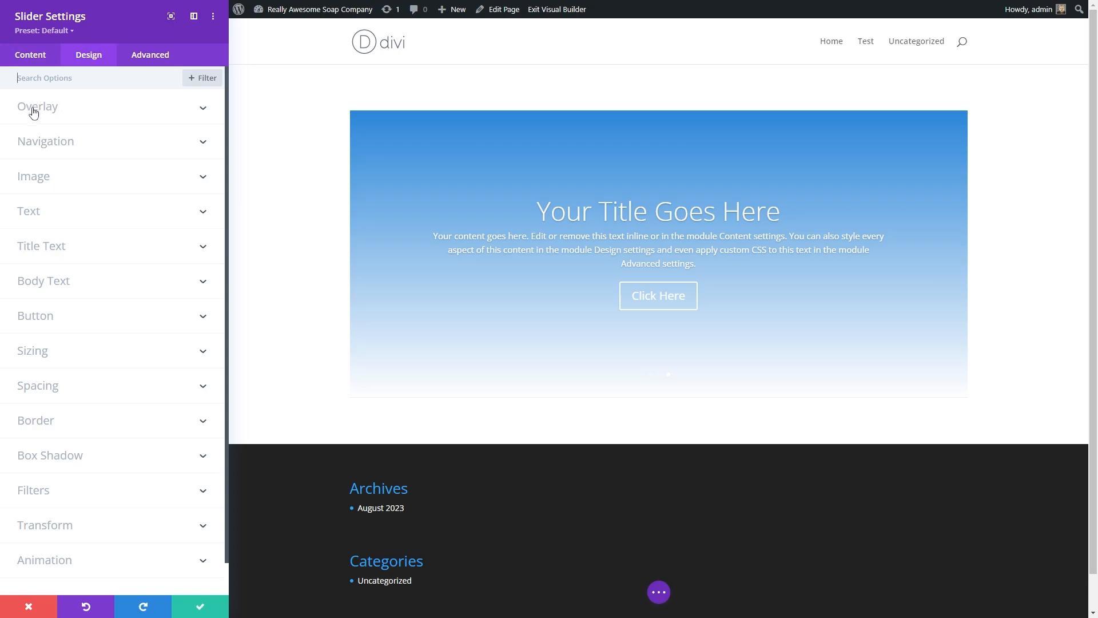
{"action": "left_click", "coordinate": [55, 112]}
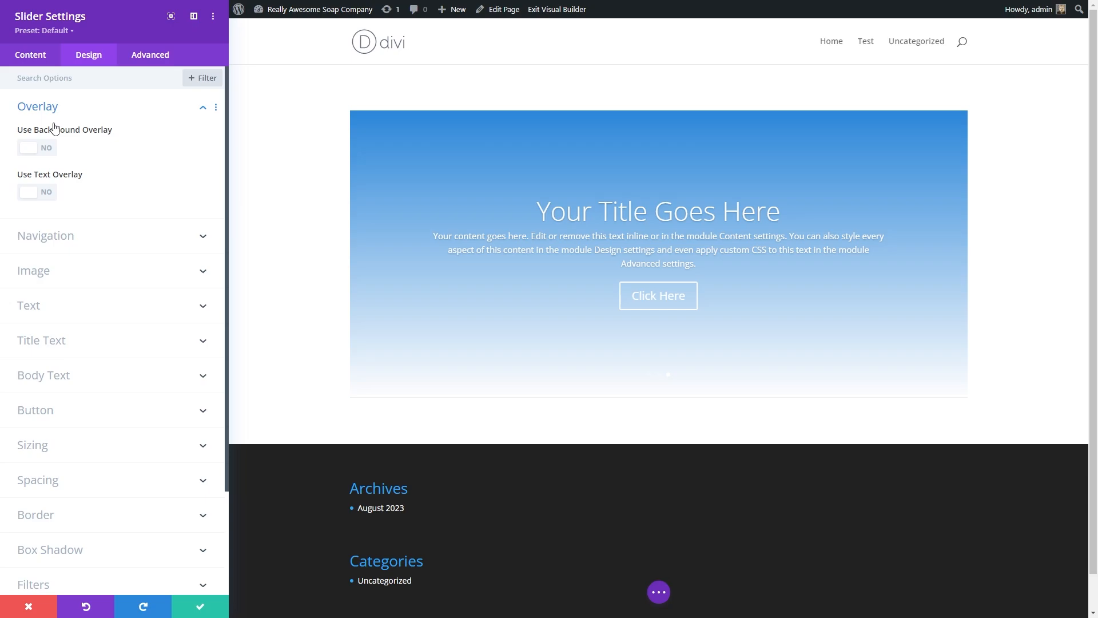
Step: Switch the background overlay and the text overlay on and off again
{"action": "left_click", "coordinate": [41, 149]}
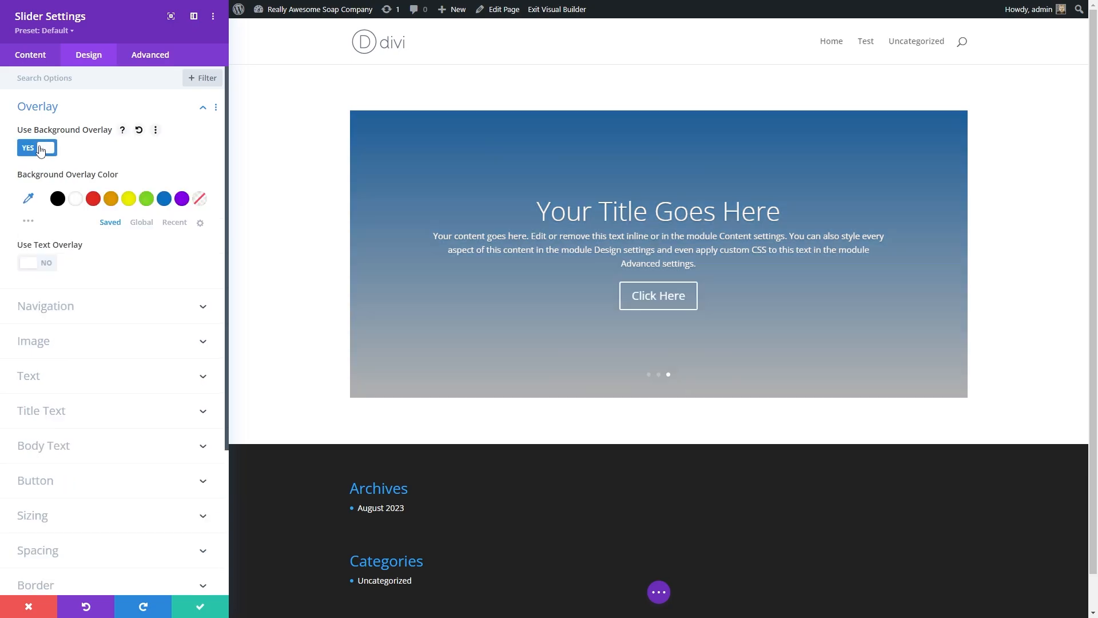
{"action": "left_click", "coordinate": [41, 150]}
{"action": "left_click", "coordinate": [39, 194]}
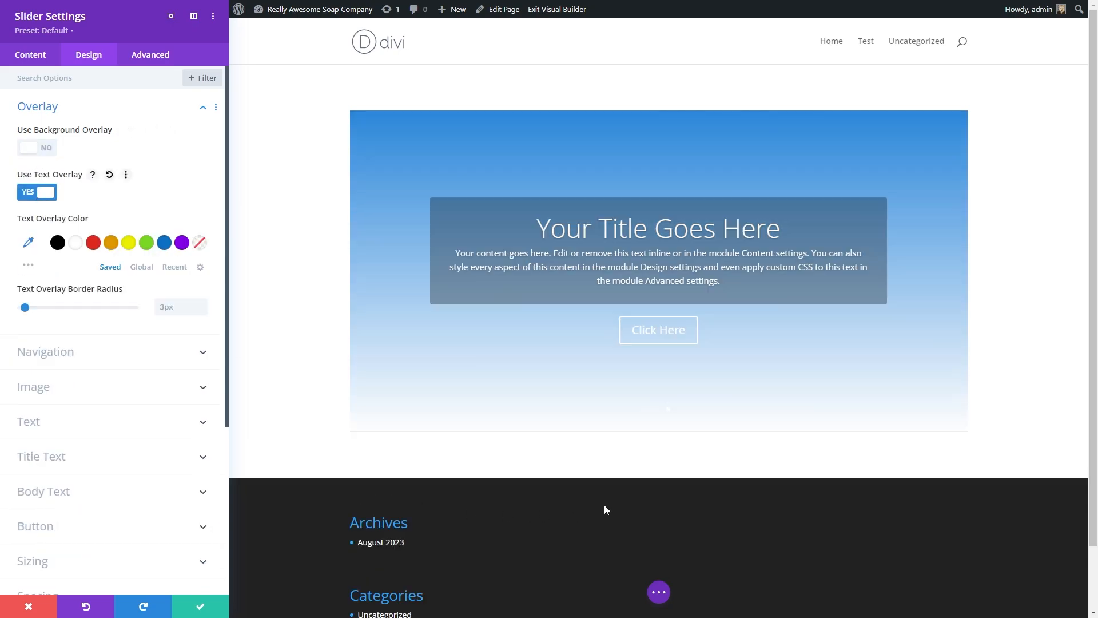
{"action": "left_click", "coordinate": [45, 197]}
Step: Set both the arrow color and the dot navigation color to red
{"action": "left_click", "coordinate": [46, 236]}
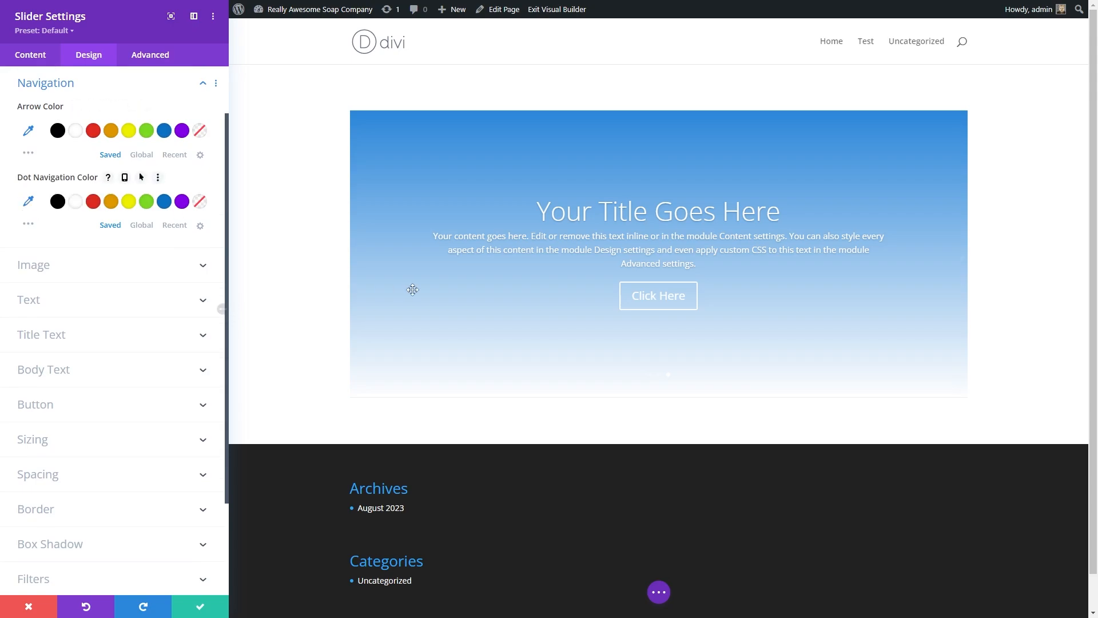
{"action": "left_click", "coordinate": [93, 131]}
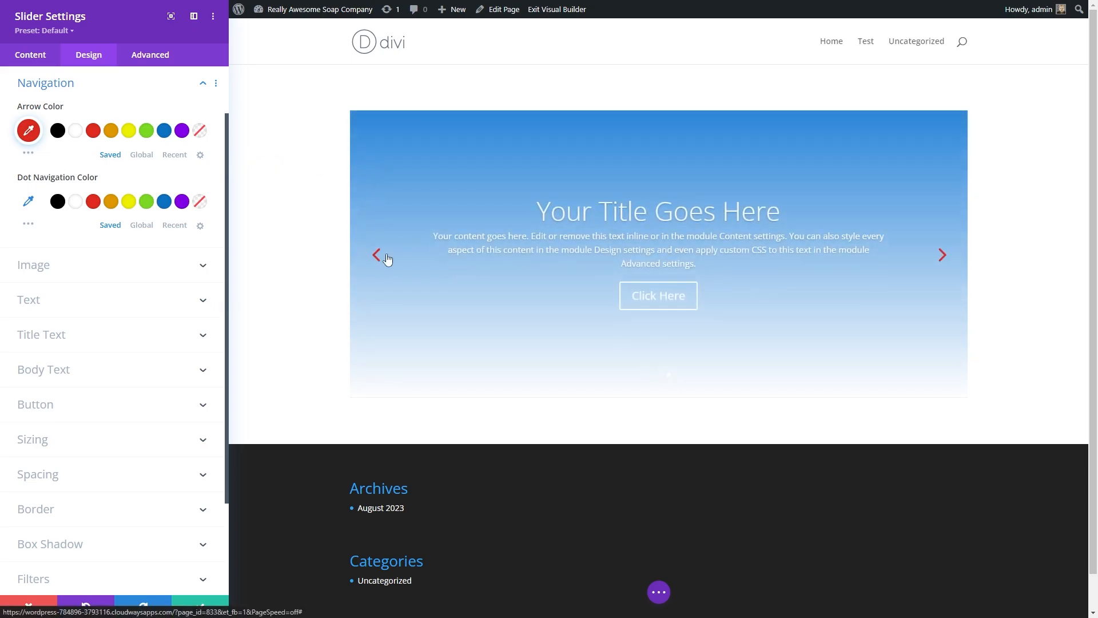
{"action": "left_click", "coordinate": [93, 202]}
{"action": "left_click", "coordinate": [668, 374]}
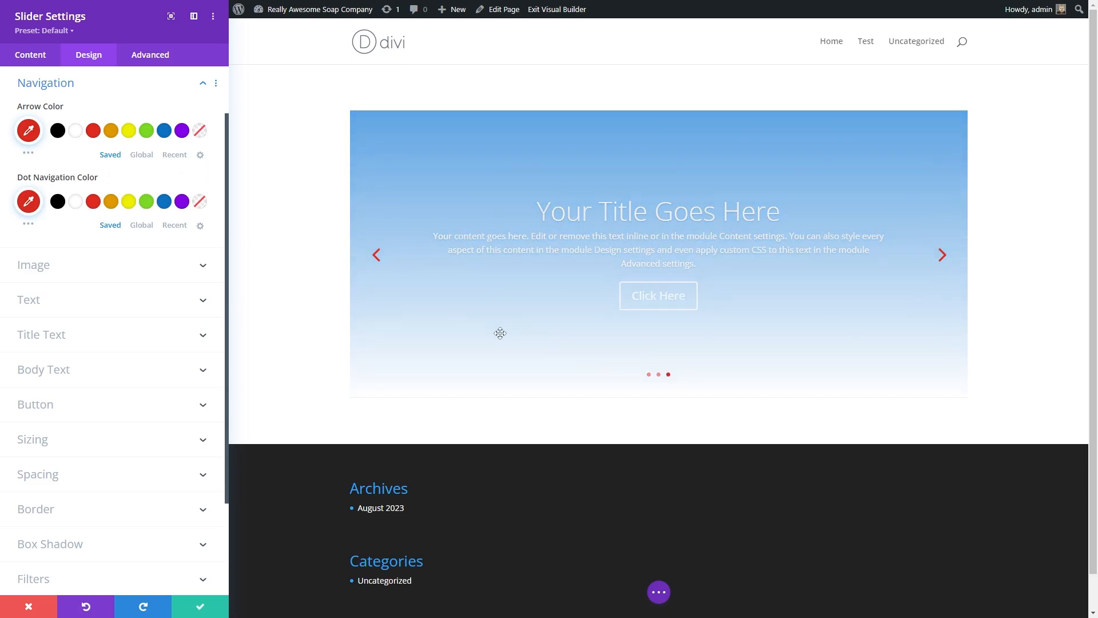
Step: Browse the Image, Text and Title Text design options for the slider
{"action": "left_click", "coordinate": [78, 265]}
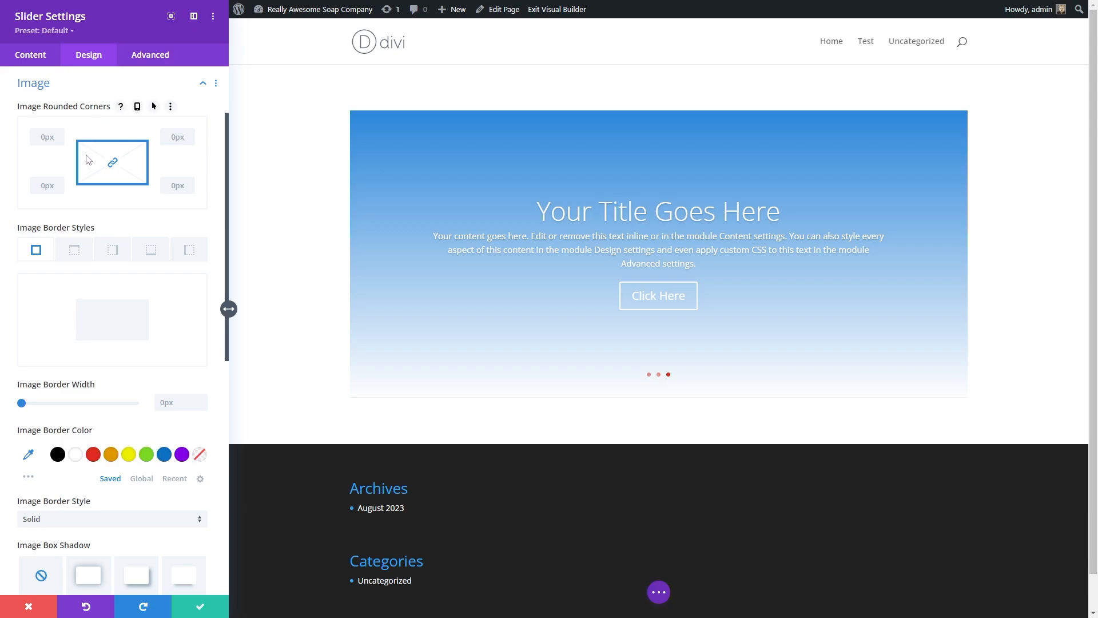
{"action": "scroll", "coordinate": [101, 319], "scroll_direction": "down", "scroll_amount": 3}
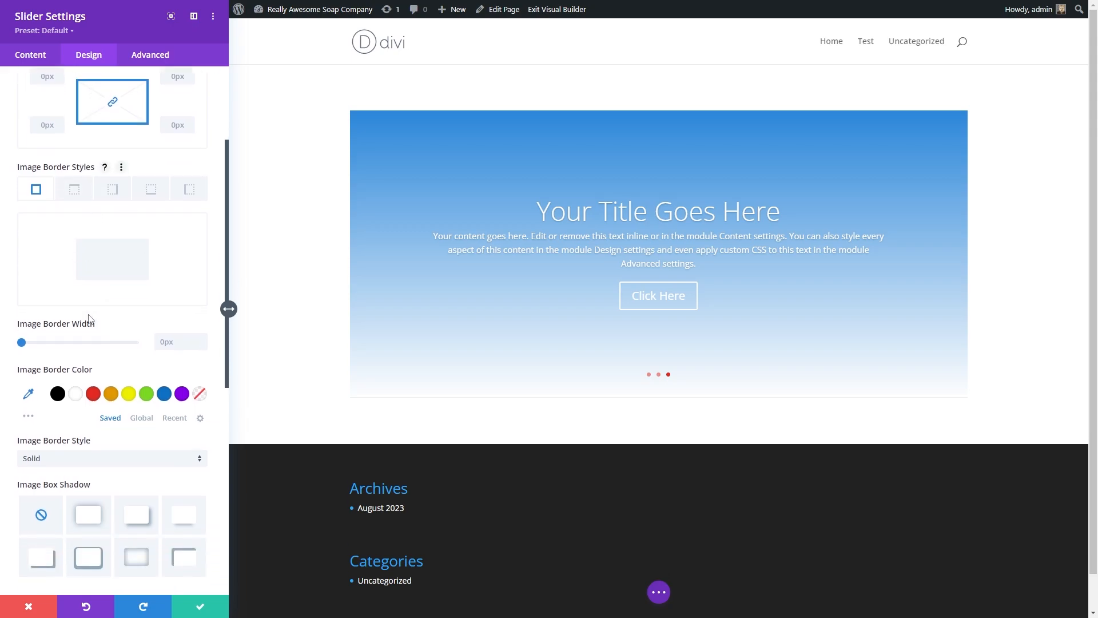
{"action": "scroll", "coordinate": [74, 232], "scroll_direction": "down", "scroll_amount": 1}
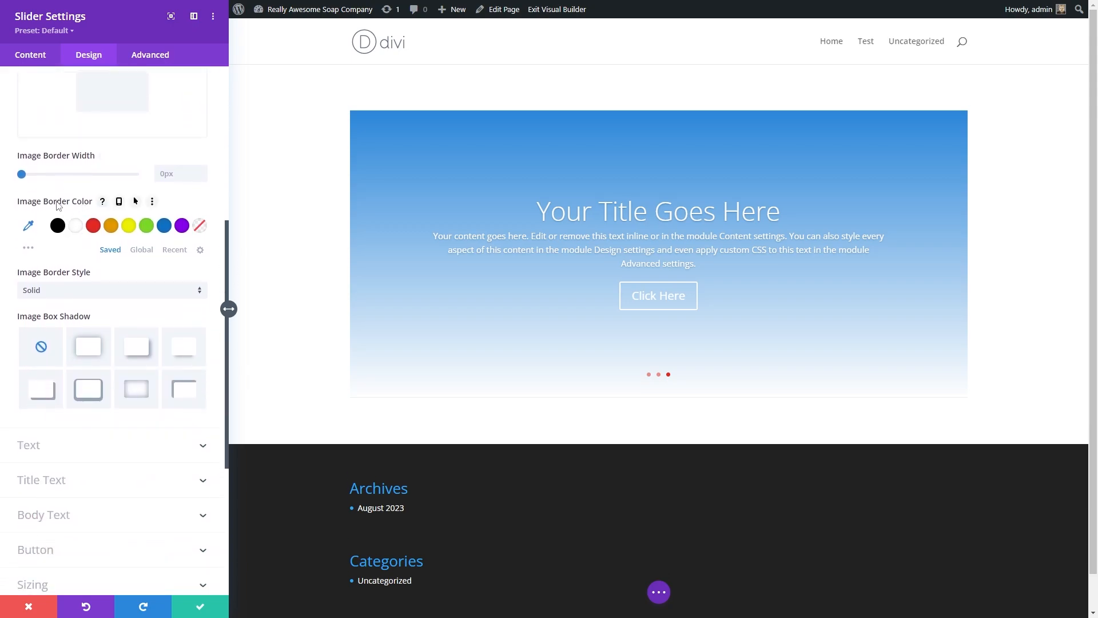
{"action": "scroll", "coordinate": [60, 214], "scroll_direction": "down", "scroll_amount": 1}
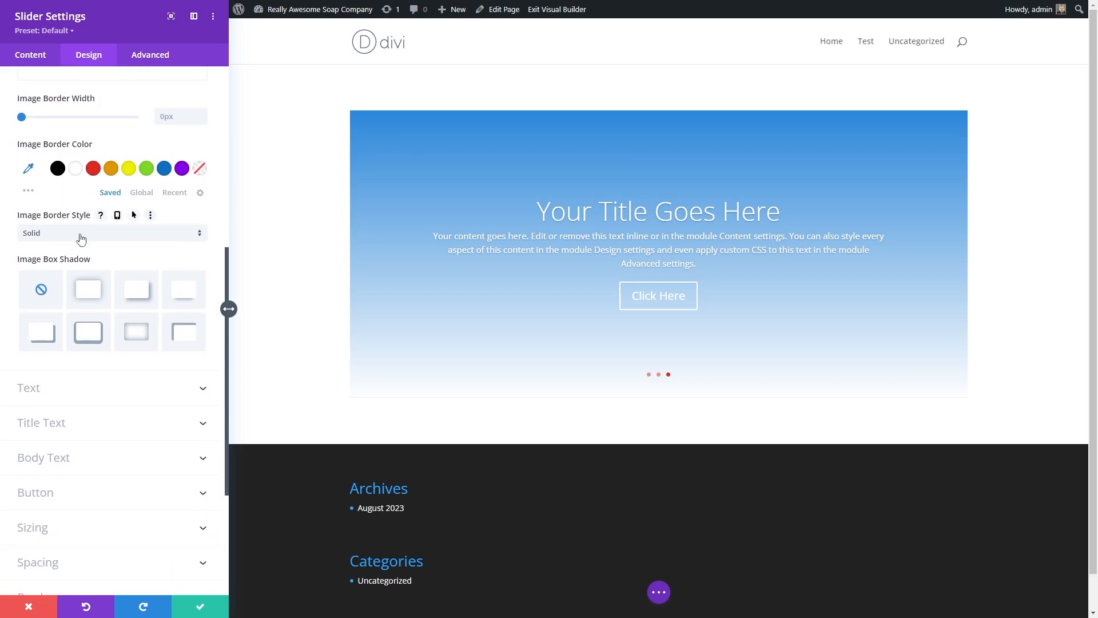
{"action": "scroll", "coordinate": [56, 269], "scroll_direction": "down", "scroll_amount": 2}
{"action": "left_click", "coordinate": [62, 281]}
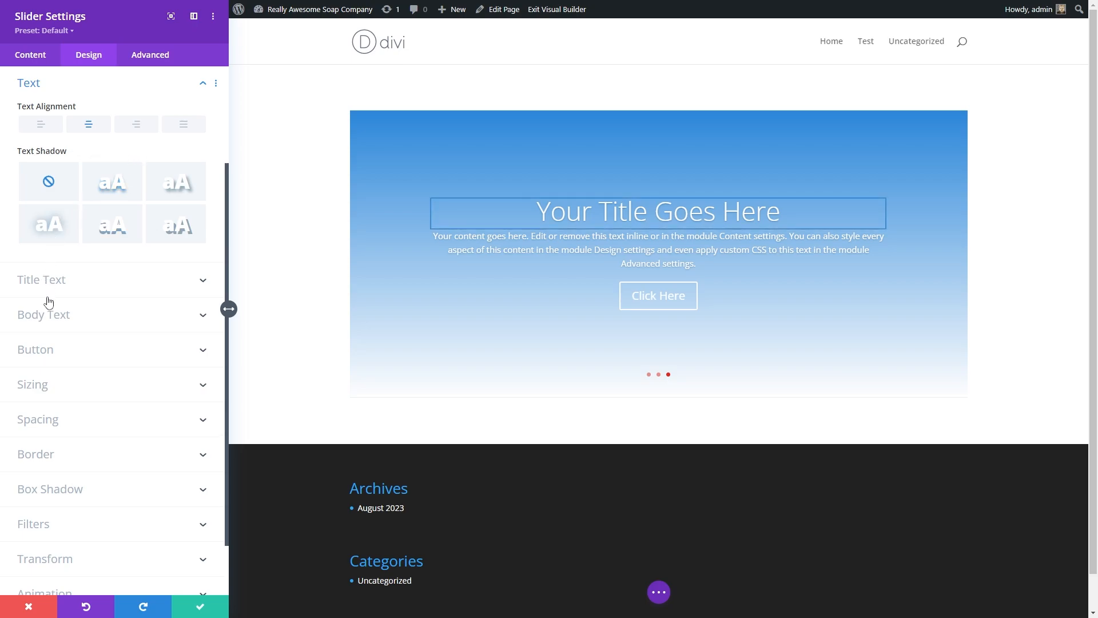
{"action": "left_click", "coordinate": [59, 282]}
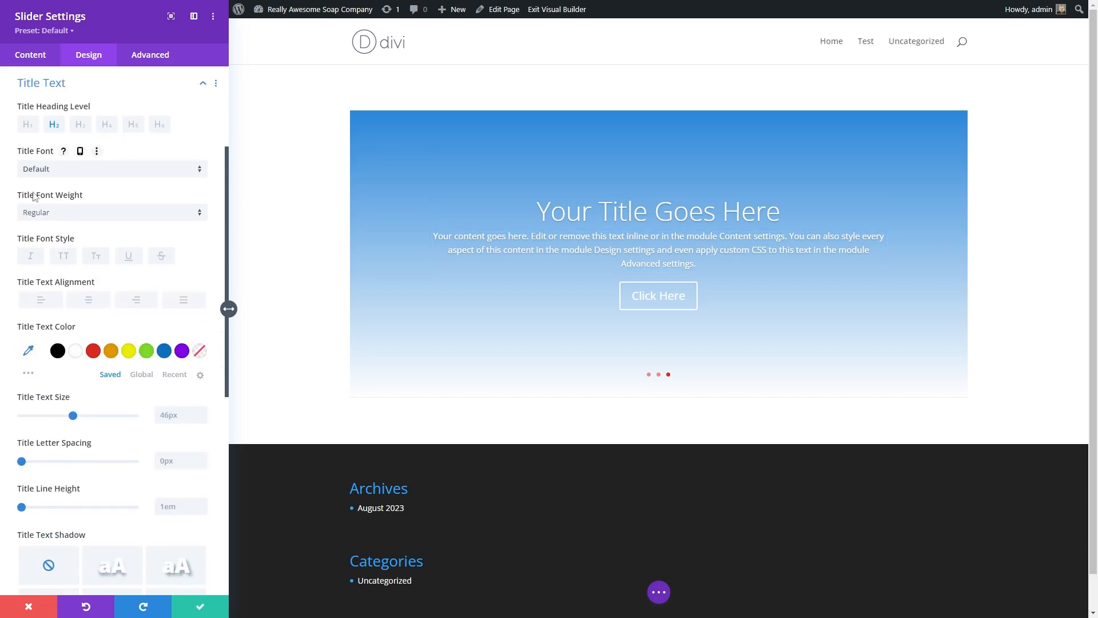
{"action": "scroll", "coordinate": [34, 197], "scroll_direction": "down", "scroll_amount": 2}
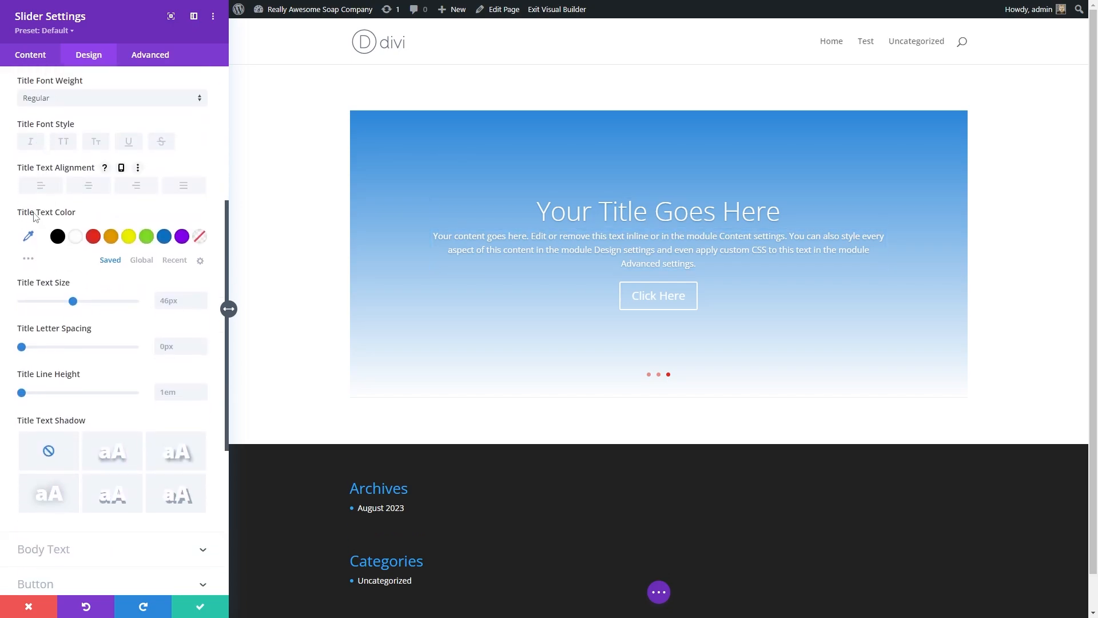
{"action": "scroll", "coordinate": [54, 281], "scroll_direction": "down", "scroll_amount": 1}
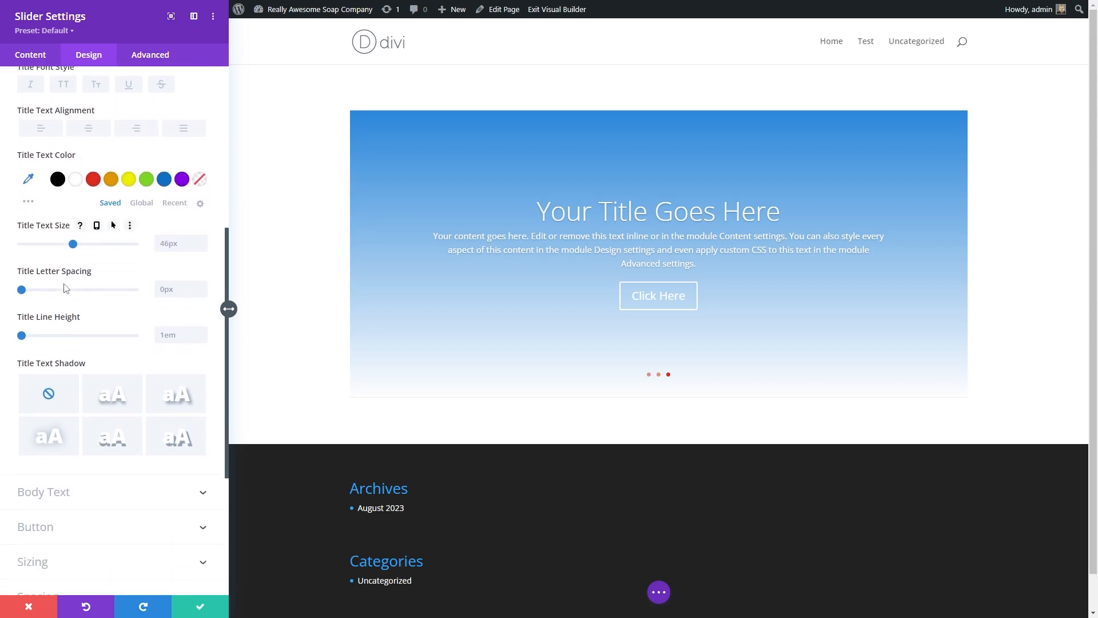
{"action": "scroll", "coordinate": [68, 316], "scroll_direction": "down", "scroll_amount": 1}
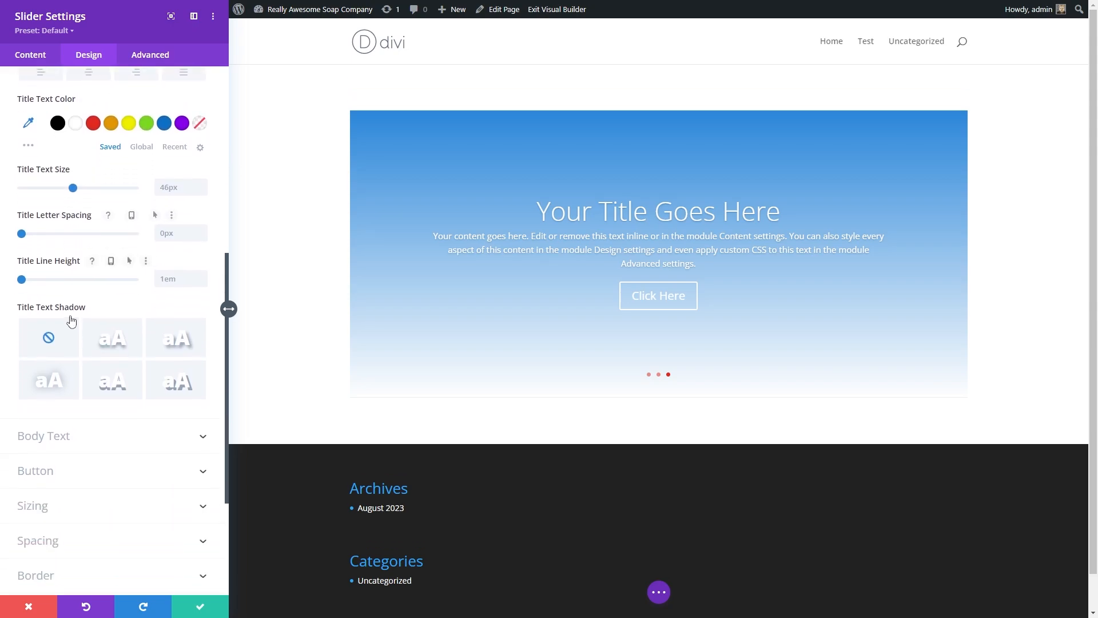
{"action": "scroll", "coordinate": [45, 338], "scroll_direction": "down", "scroll_amount": 3}
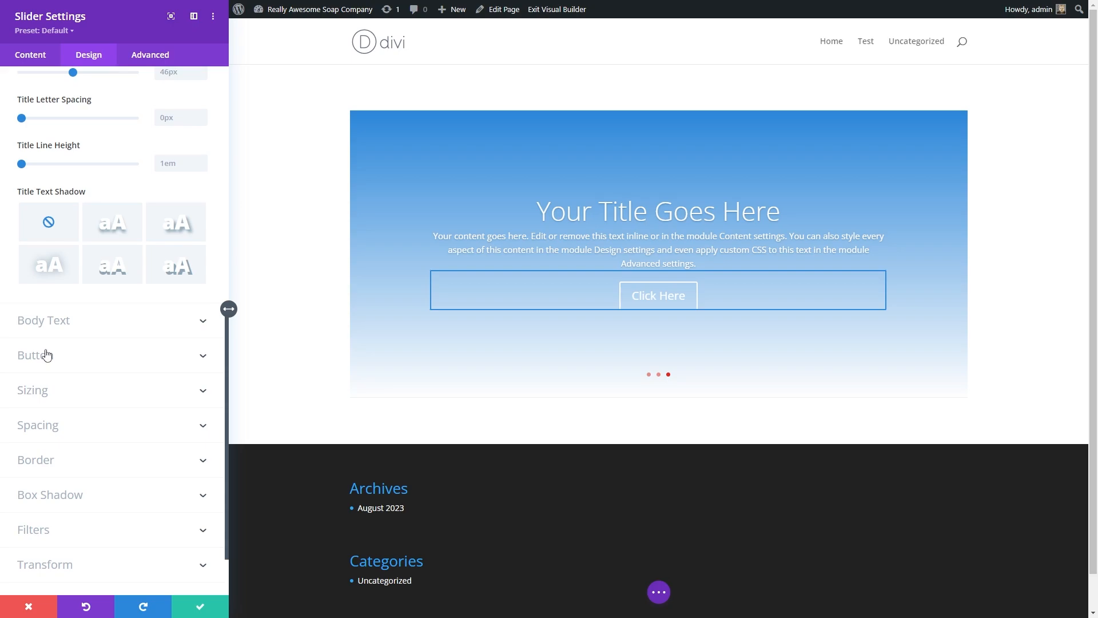
Step: Enable custom button styles, set the button text size to 98px and its text color to orange
{"action": "left_click", "coordinate": [152, 312]}
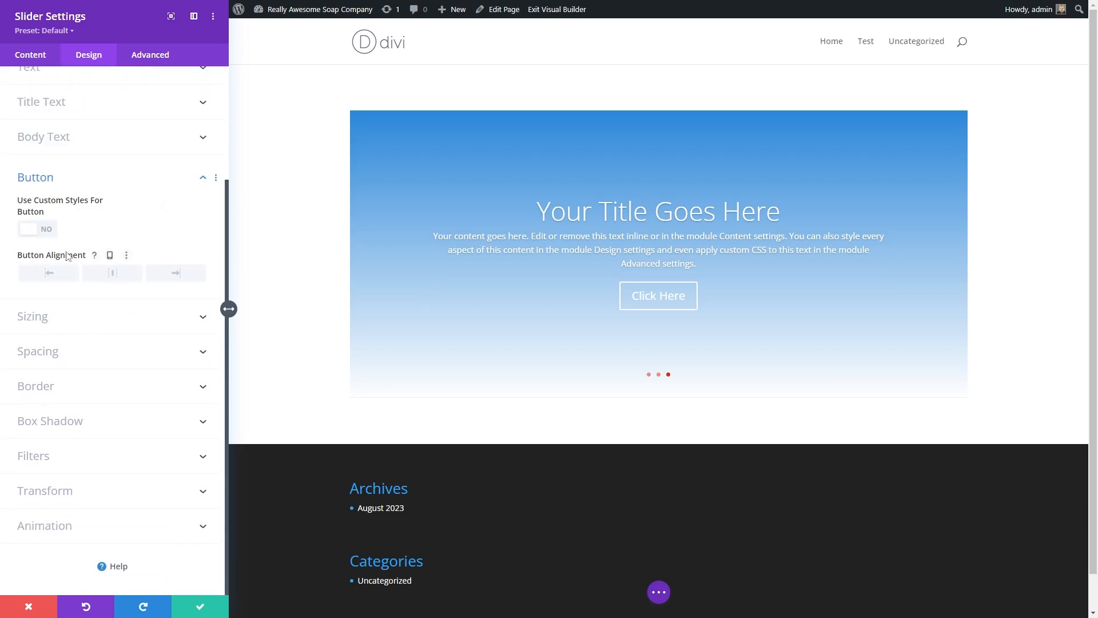
{"action": "left_click", "coordinate": [47, 232]}
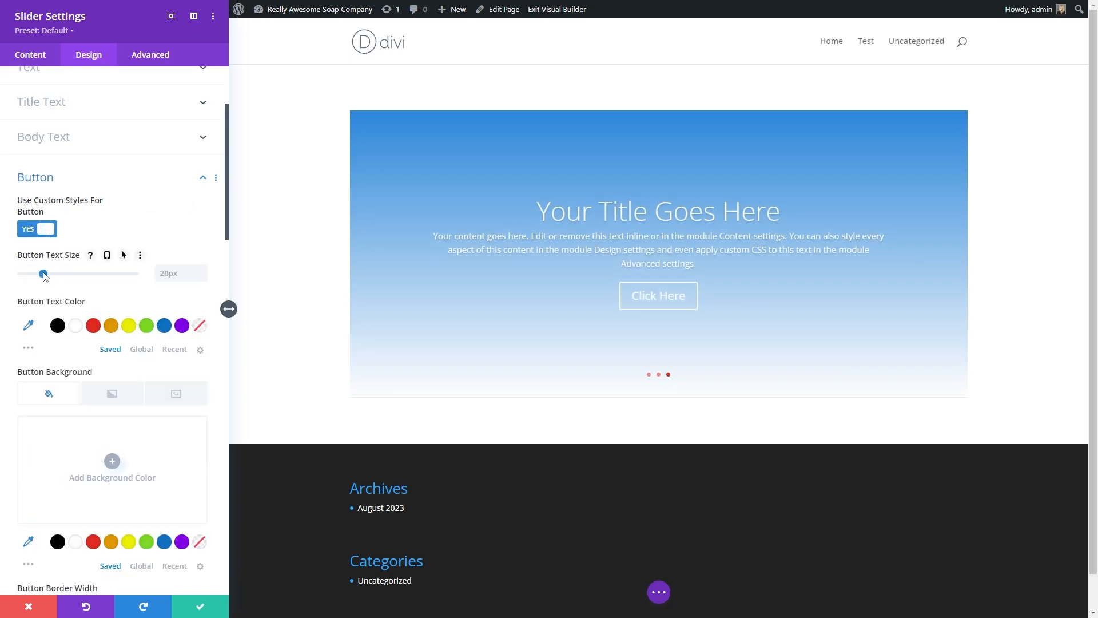
{"action": "left_click_drag", "start_coordinate": [46, 276], "coordinate": [132, 275]}
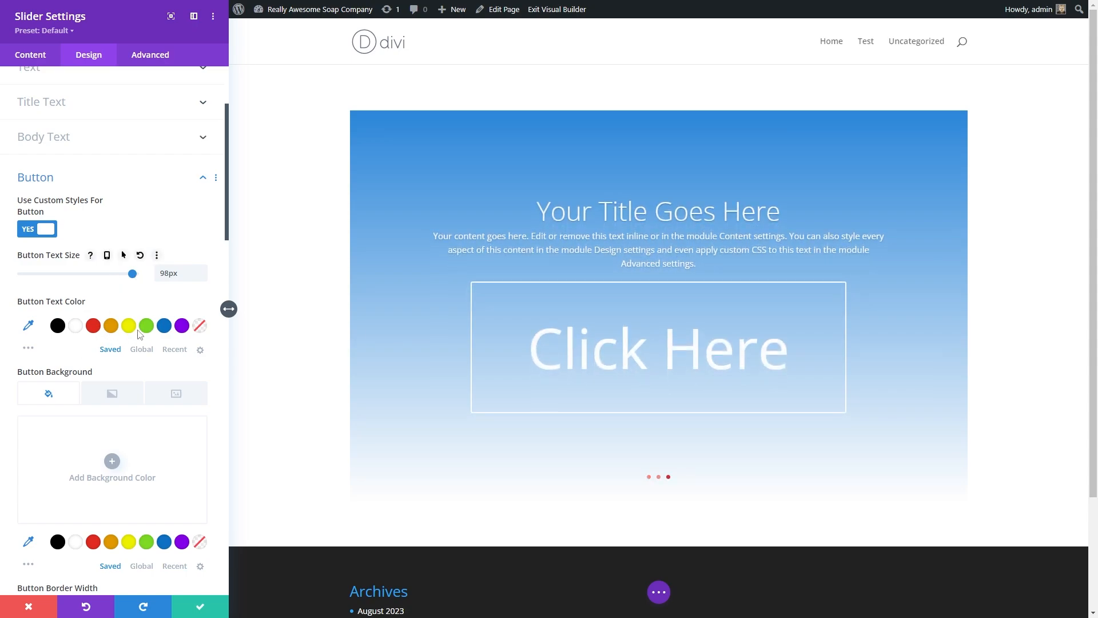
{"action": "left_click", "coordinate": [111, 326]}
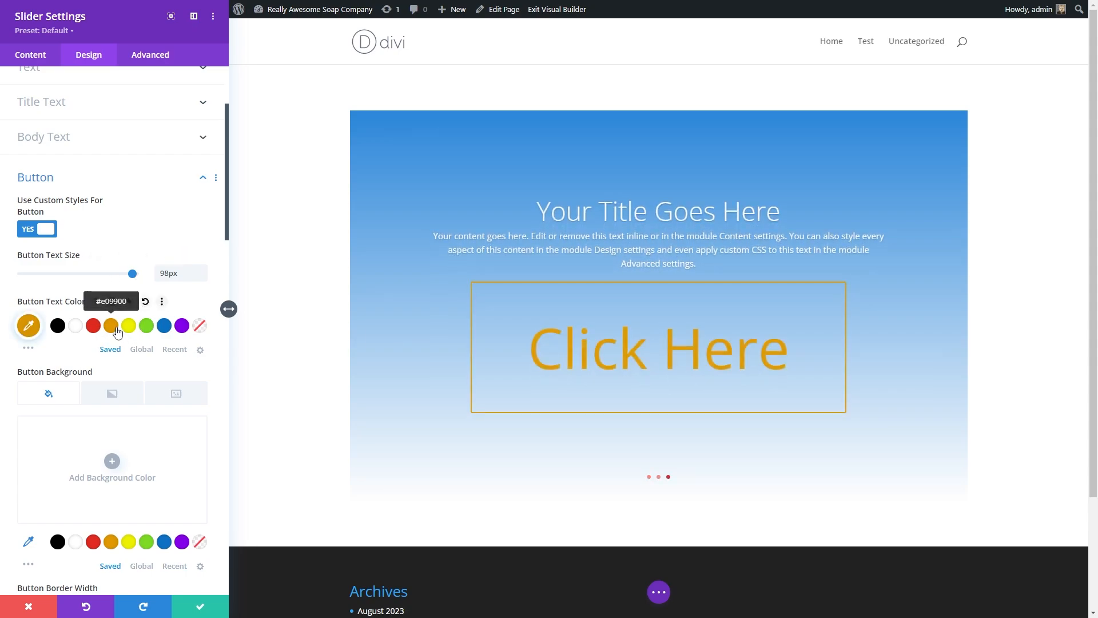
Step: Browse the remaining button options and the Sizing and Spacing settings
{"action": "scroll", "coordinate": [109, 309], "scroll_direction": "down", "scroll_amount": 6}
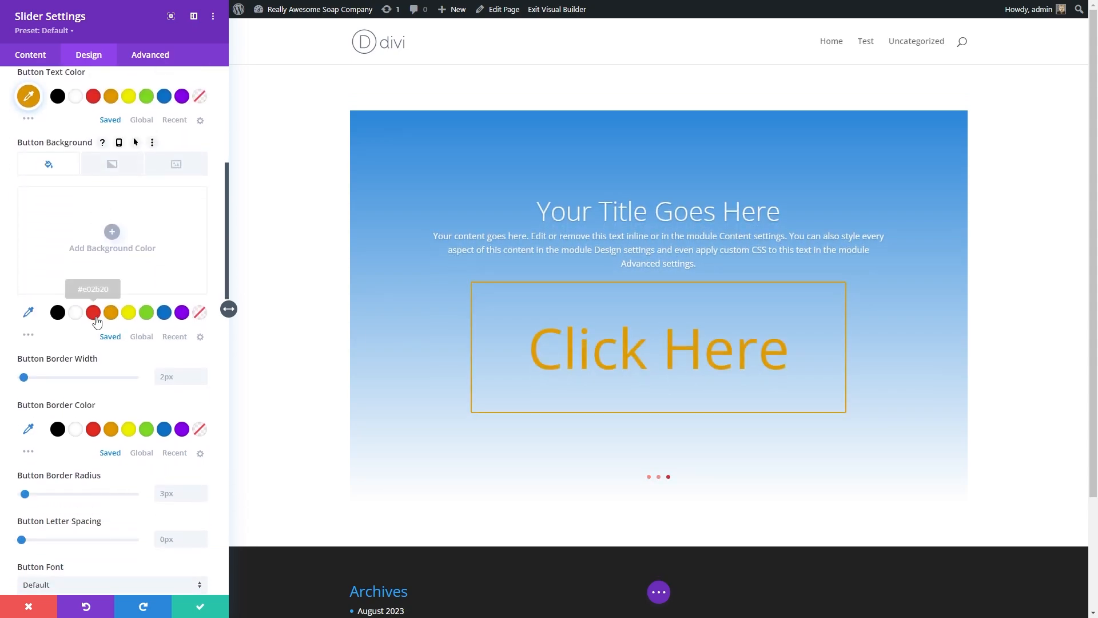
{"action": "scroll", "coordinate": [79, 274], "scroll_direction": "down", "scroll_amount": 12}
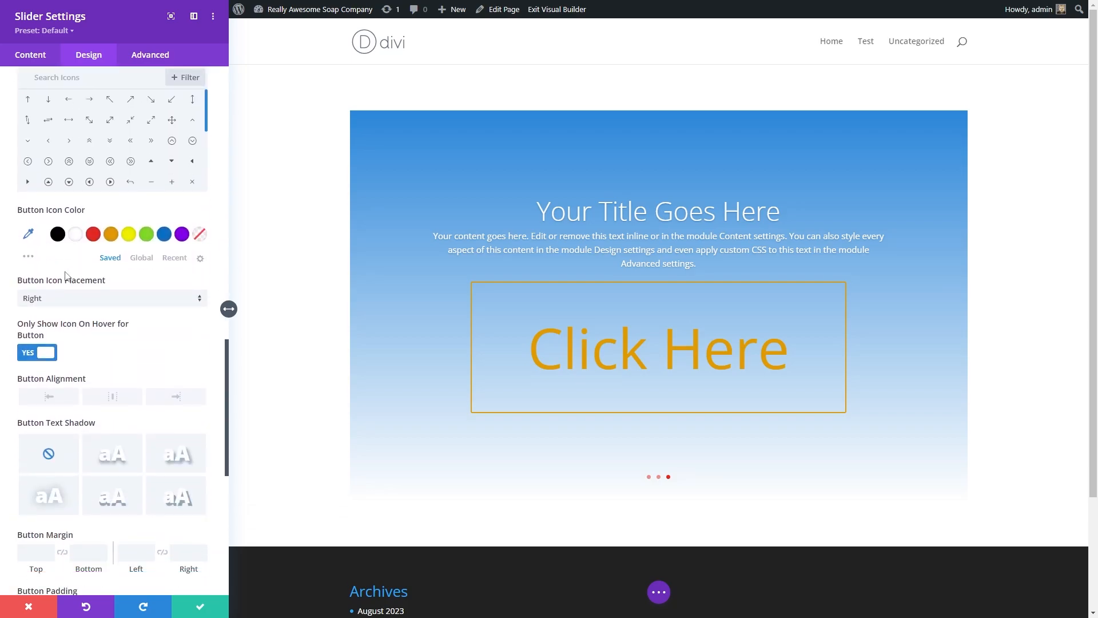
{"action": "scroll", "coordinate": [65, 277], "scroll_direction": "up", "scroll_amount": 15}
{"action": "left_click", "coordinate": [36, 285]}
{"action": "left_click", "coordinate": [73, 377]}
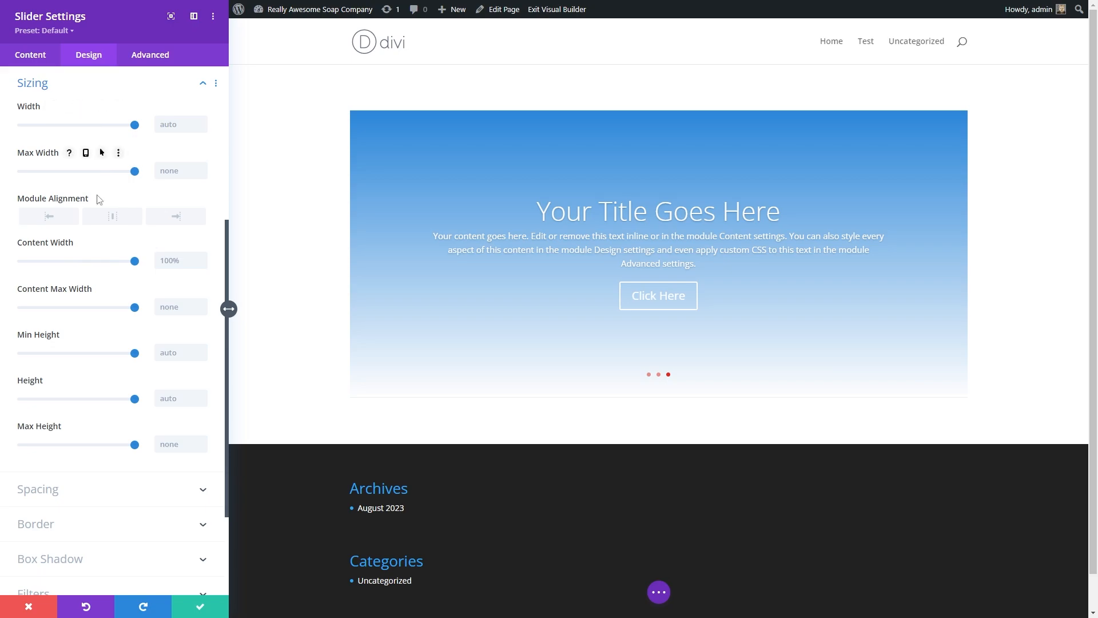
{"action": "scroll", "coordinate": [57, 428], "scroll_direction": "down", "scroll_amount": 1}
{"action": "left_click", "coordinate": [63, 426]}
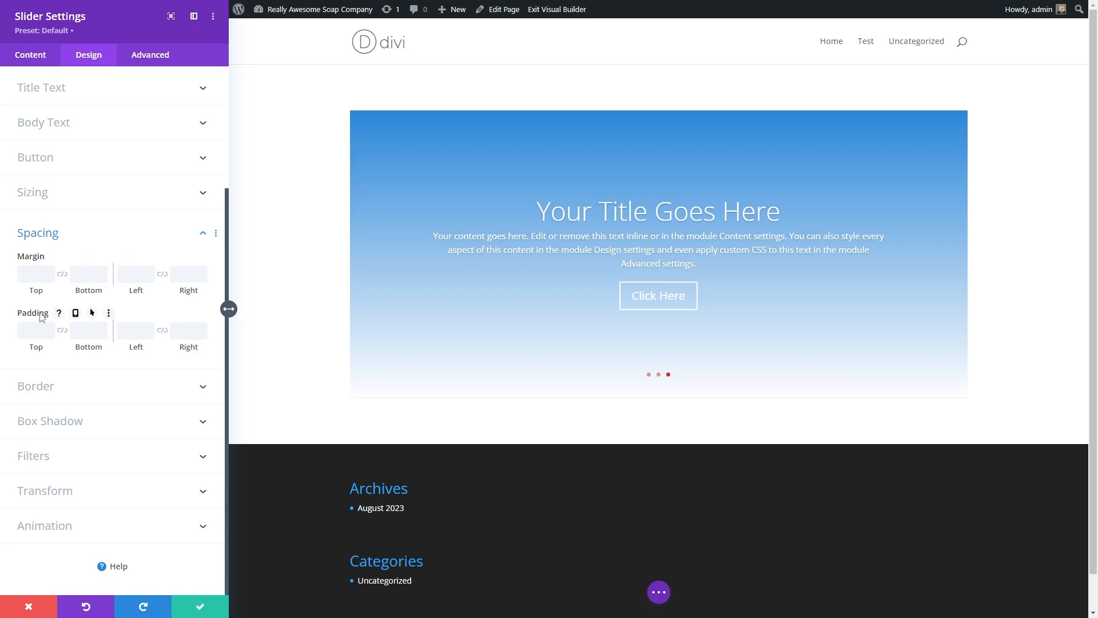
{"action": "left_click", "coordinate": [41, 395]}
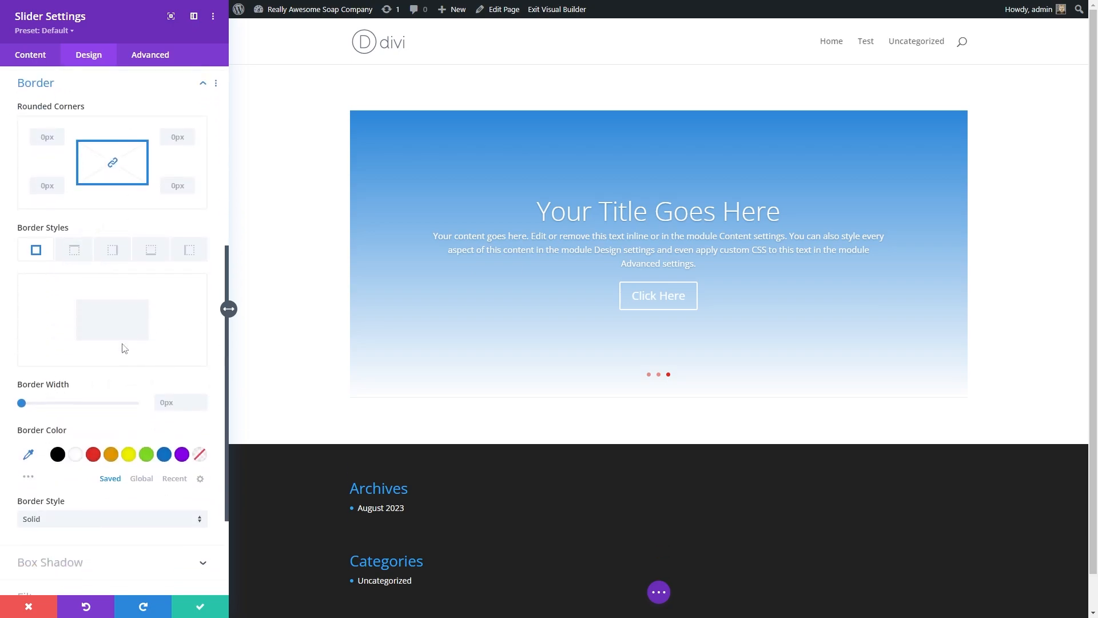
Step: Give the slider a 5px red border on all sides
{"action": "left_click", "coordinate": [72, 249]}
{"action": "left_click", "coordinate": [36, 249]}
{"action": "left_click_drag", "start_coordinate": [45, 410], "coordinate": [52, 402]}
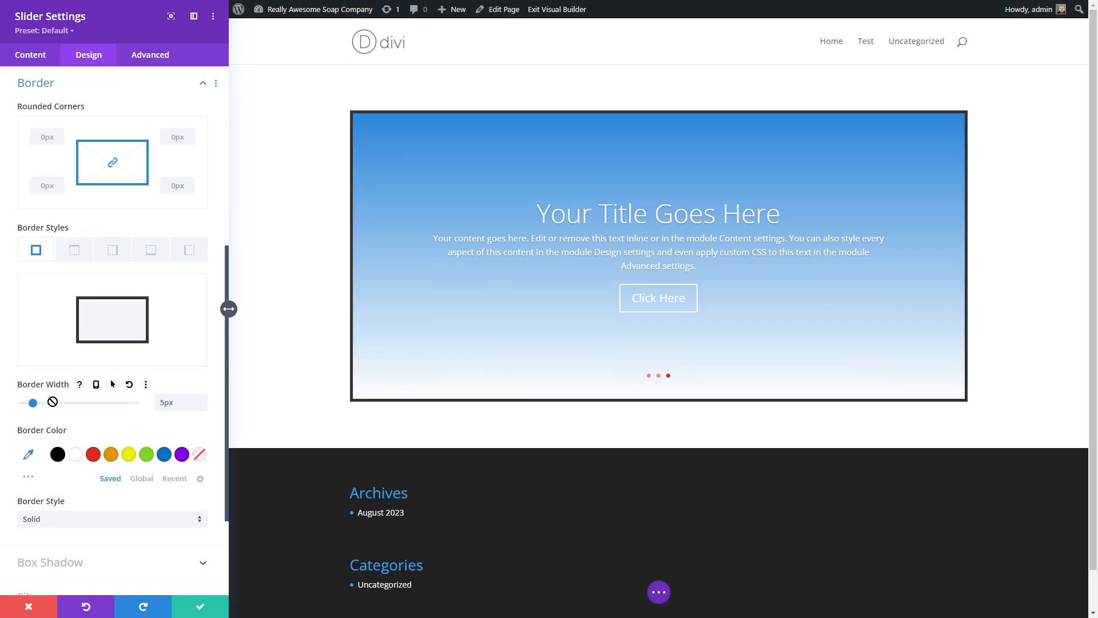
{"action": "left_click", "coordinate": [91, 455]}
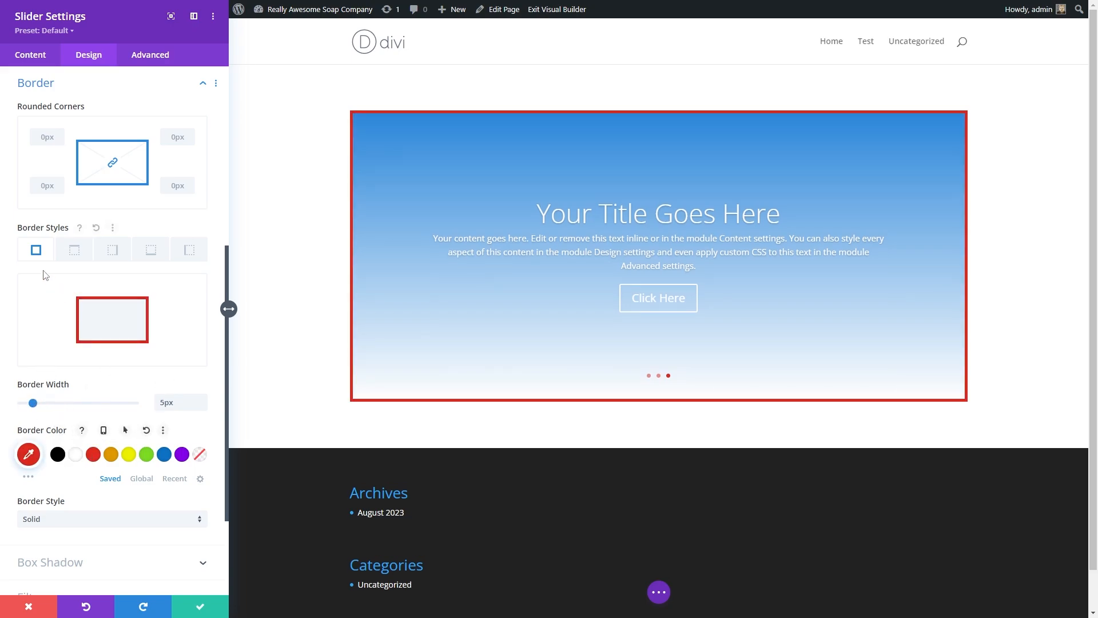
Step: Apply the third box shadow preset to the slider and review its shadow settings
{"action": "left_click", "coordinate": [51, 562]}
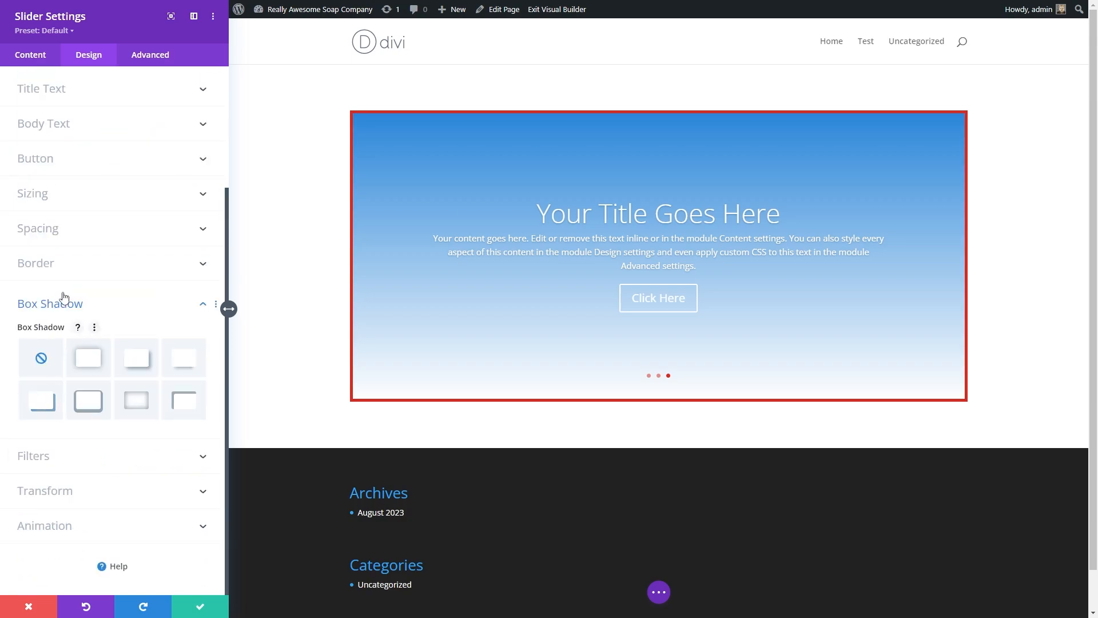
{"action": "left_click", "coordinate": [91, 369]}
{"action": "left_click", "coordinate": [90, 416]}
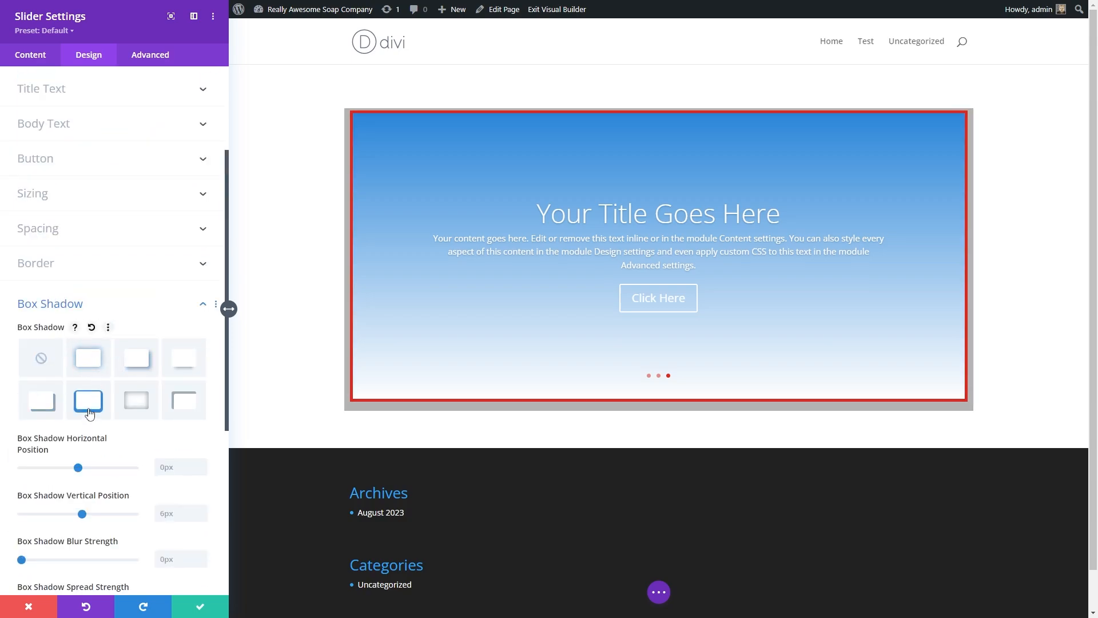
{"action": "left_click", "coordinate": [129, 402]}
{"action": "left_click", "coordinate": [138, 364]}
{"action": "scroll", "coordinate": [114, 378], "scroll_direction": "down", "scroll_amount": 5}
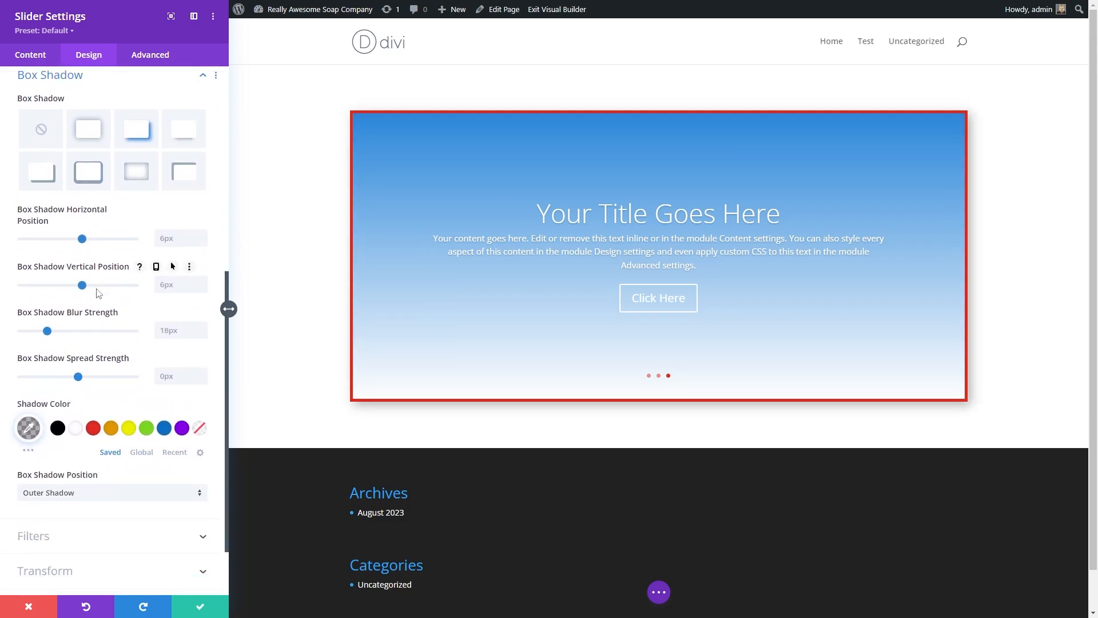
{"action": "scroll", "coordinate": [113, 367], "scroll_direction": "down", "scroll_amount": 2}
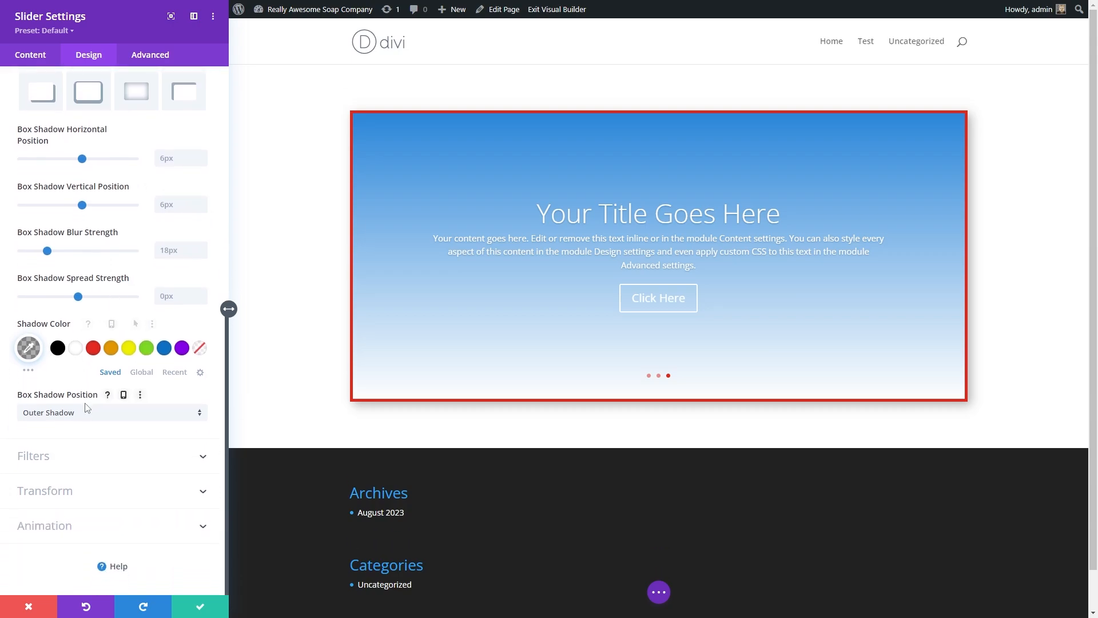
Step: Open the Filters options, drag the saturation slider up and set it back to the middle
{"action": "left_click", "coordinate": [63, 456]}
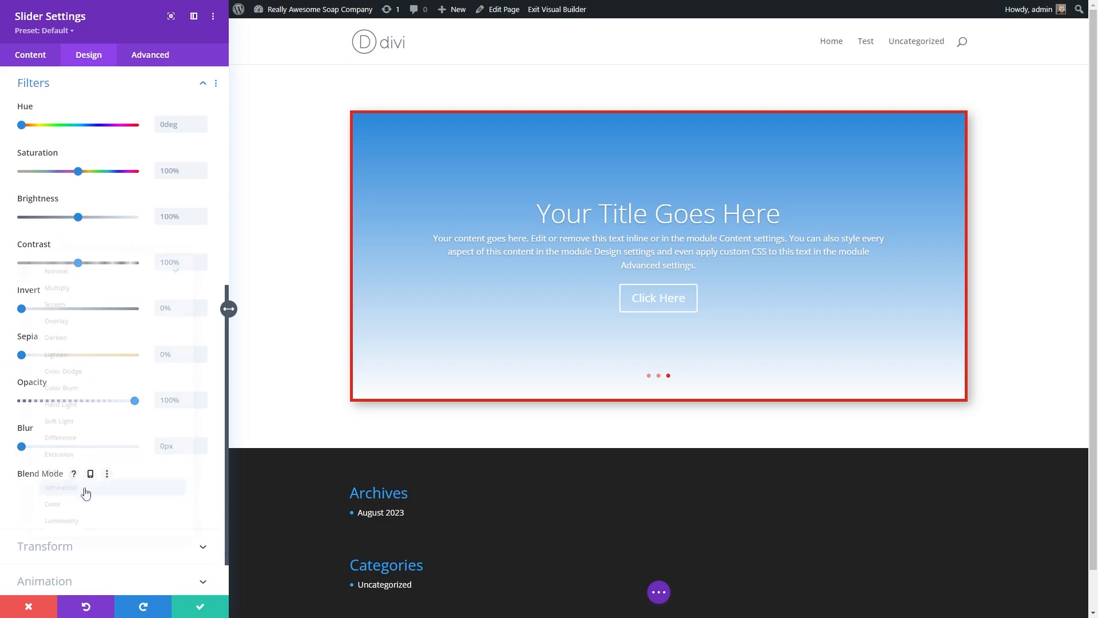
{"action": "left_click", "coordinate": [86, 492]}
{"action": "left_click", "coordinate": [51, 250]}
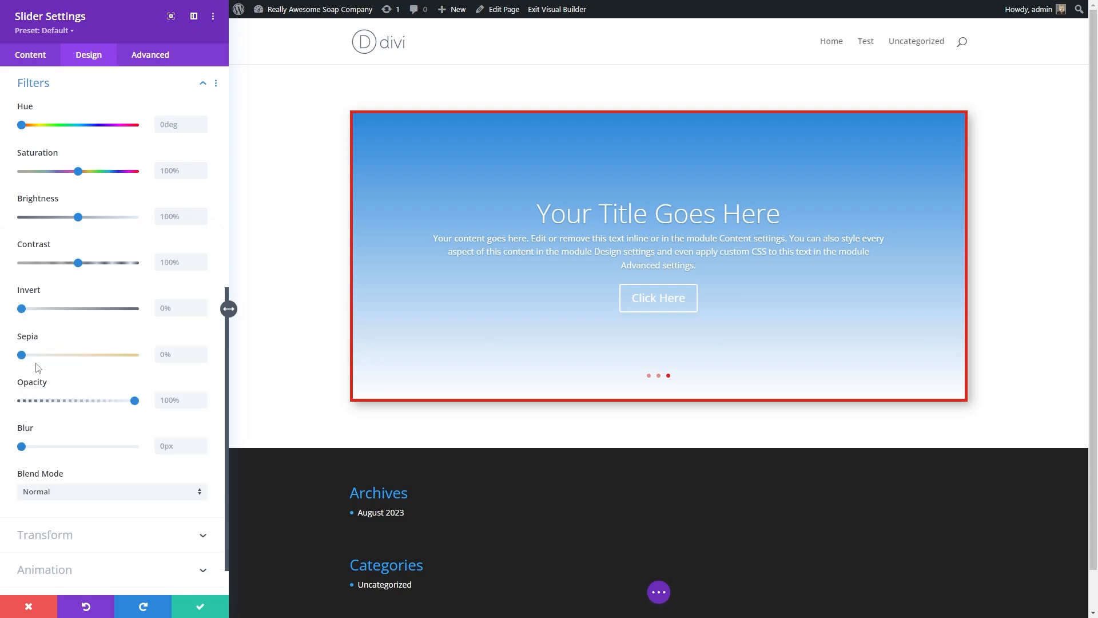
{"action": "left_click_drag", "start_coordinate": [79, 171], "coordinate": [122, 187]}
{"action": "left_click", "coordinate": [81, 171]}
Step: Set the slider's animation style to Fade
{"action": "left_click", "coordinate": [74, 534]}
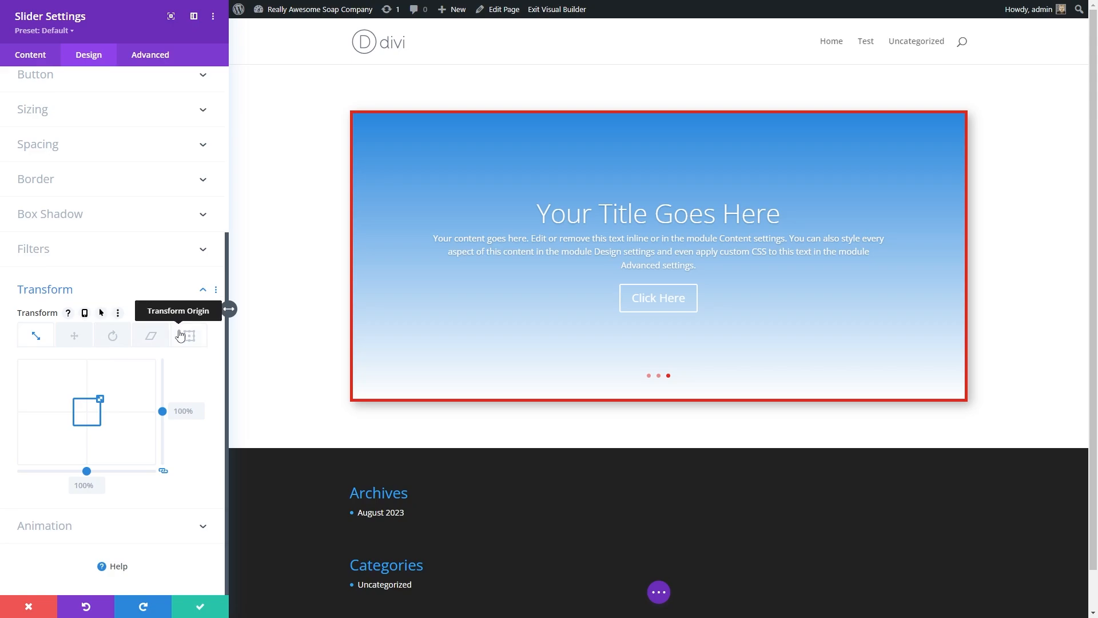
{"action": "left_click", "coordinate": [90, 525]}
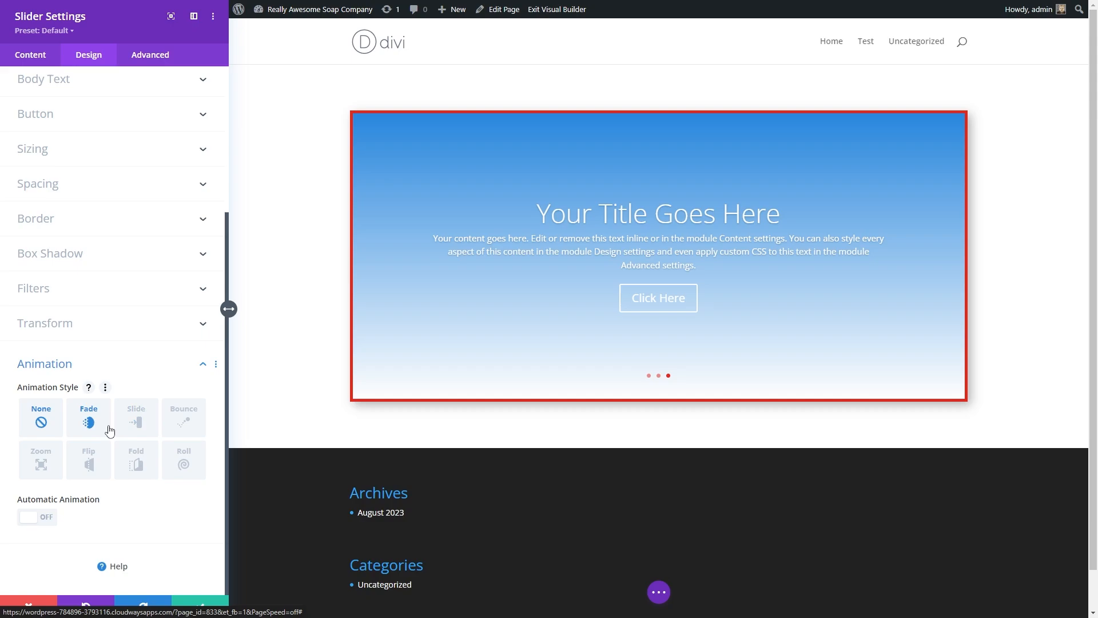
{"action": "left_click", "coordinate": [93, 427]}
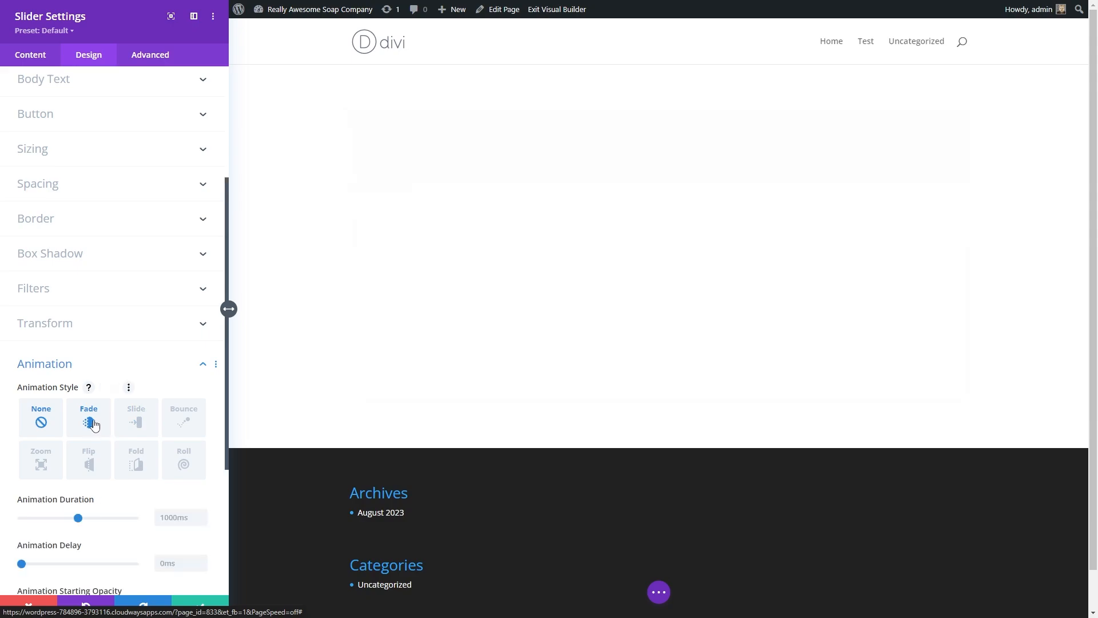
Step: Try the Slide and Bounce animation styles on the slider before returning it to Fade
{"action": "scroll", "coordinate": [147, 379], "scroll_direction": "down", "scroll_amount": 3}
{"action": "left_click", "coordinate": [137, 247]}
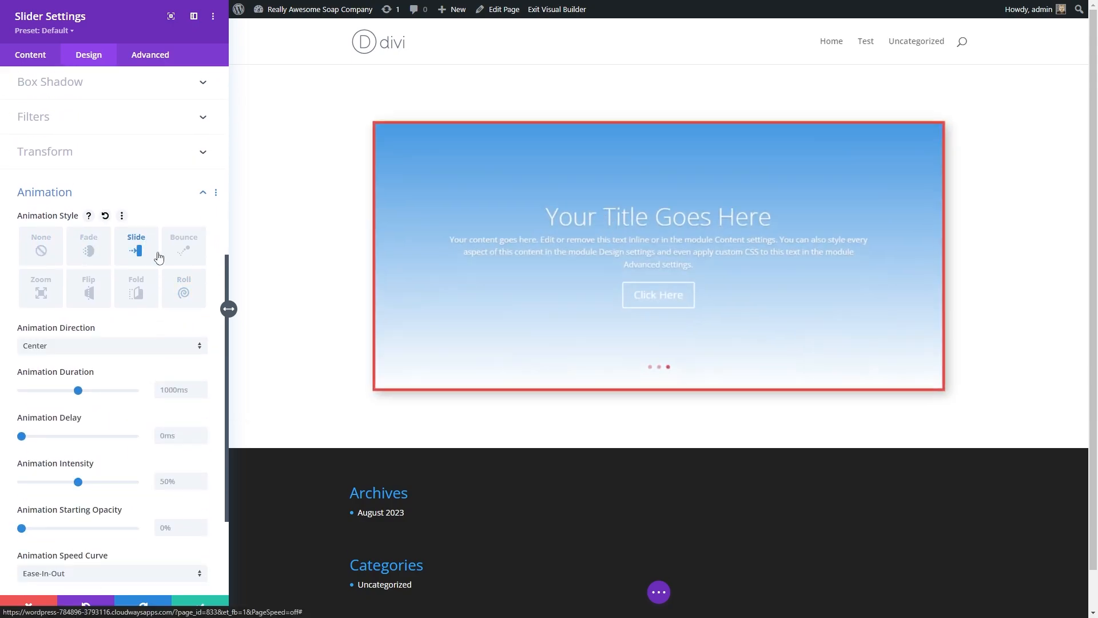
{"action": "left_click", "coordinate": [201, 252]}
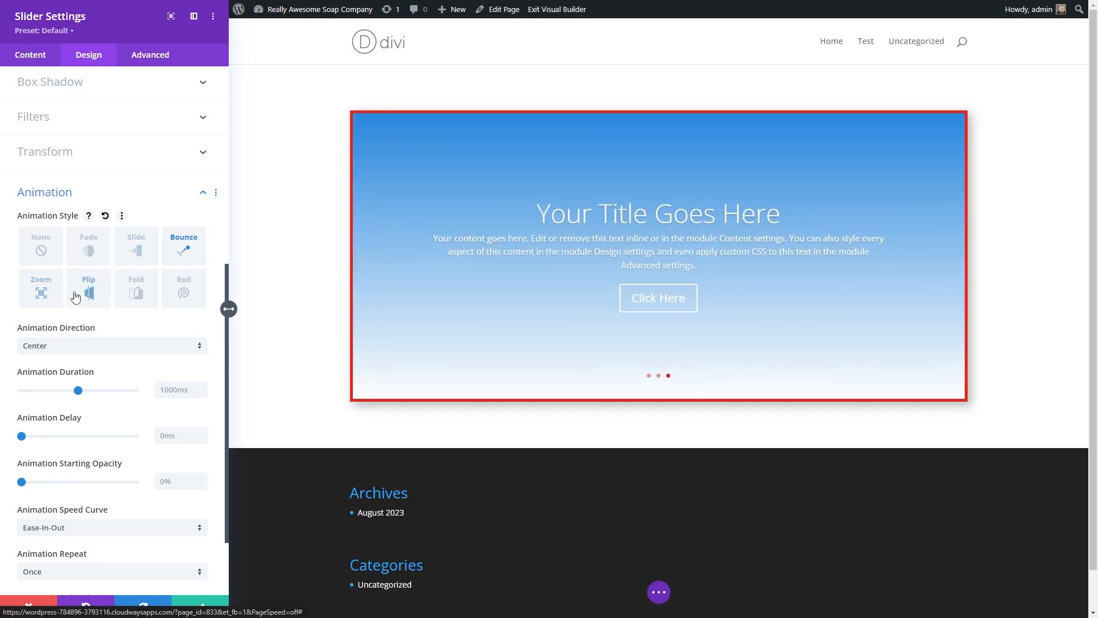
{"action": "left_click", "coordinate": [98, 251]}
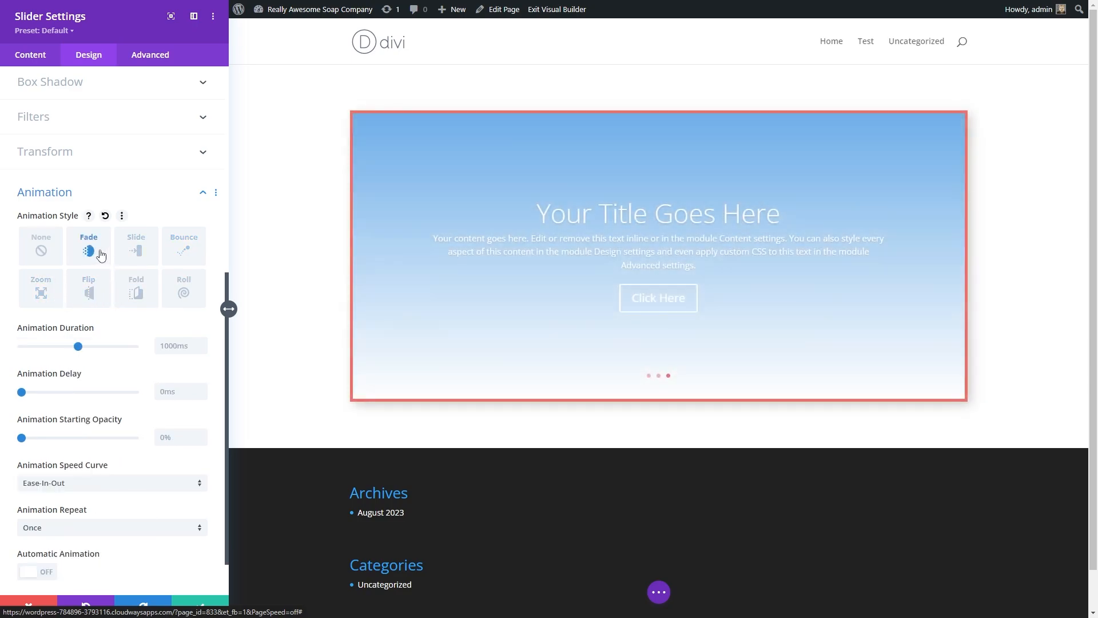
Step: Open the slider's Advanced tab and expand the CSS ID & Classes, Custom CSS and Attributes sections
{"action": "scroll", "coordinate": [63, 359], "scroll_direction": "down", "scroll_amount": 1}
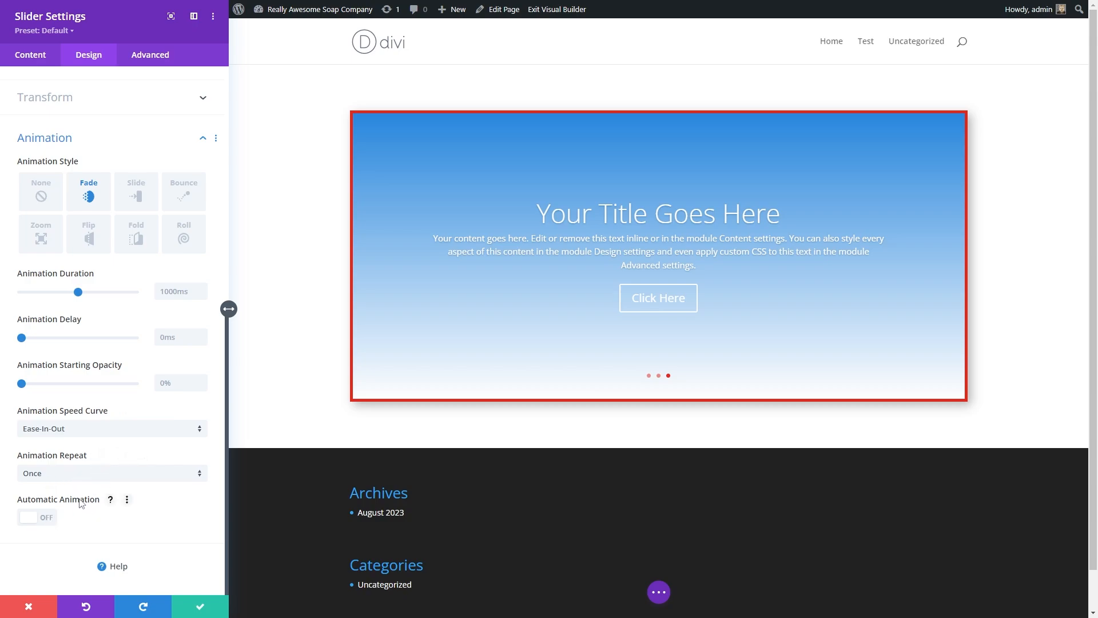
{"action": "scroll", "coordinate": [84, 241], "scroll_direction": "up", "scroll_amount": 8}
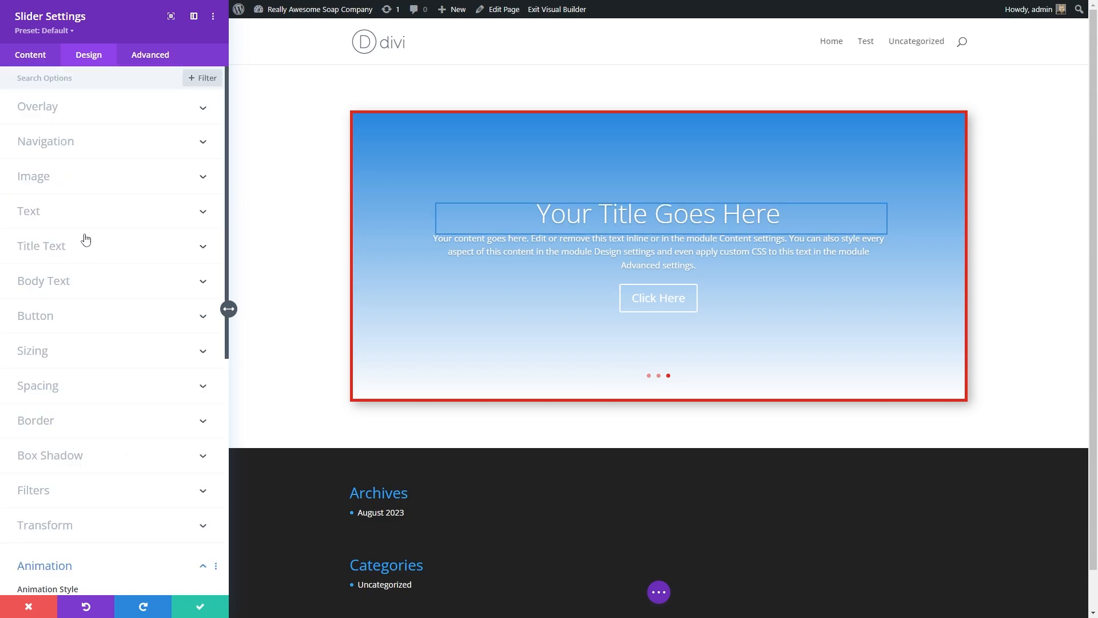
{"action": "left_click", "coordinate": [140, 60]}
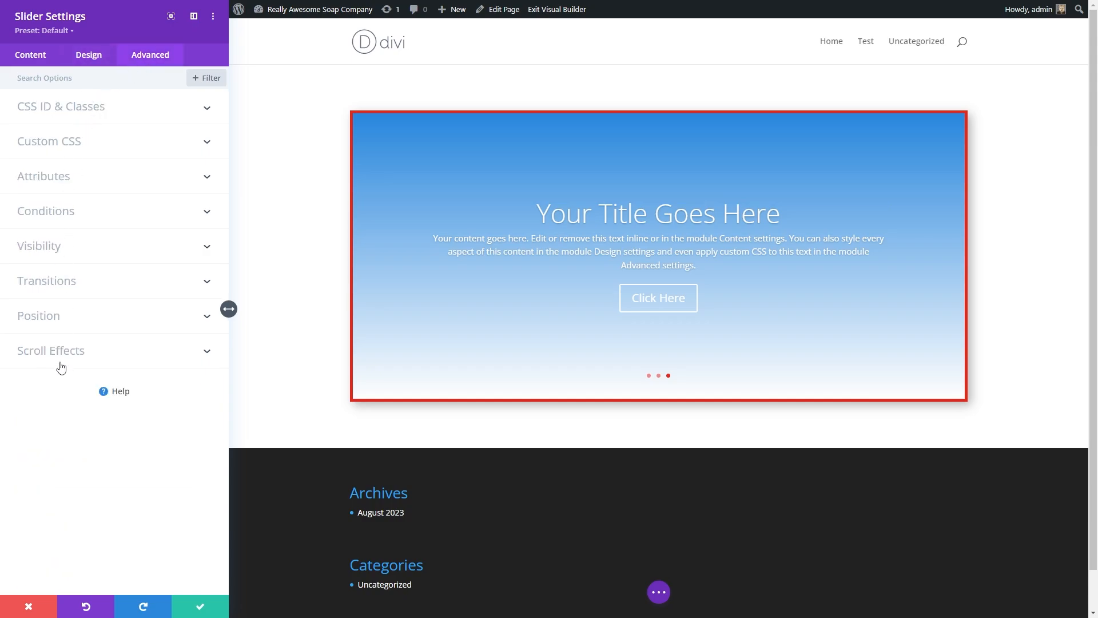
{"action": "left_click", "coordinate": [77, 109]}
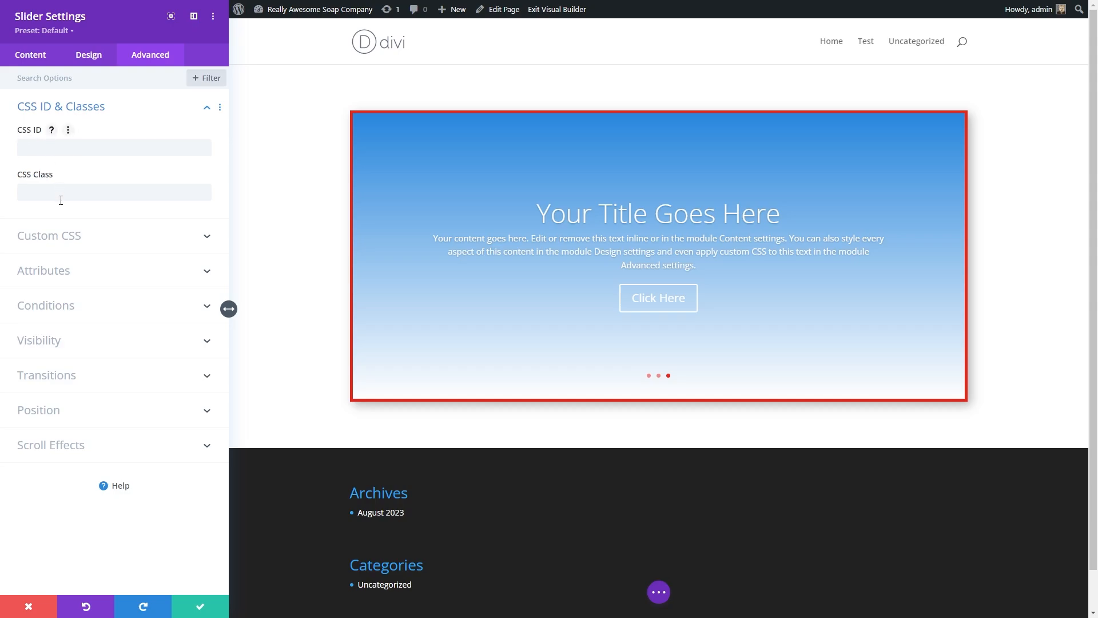
{"action": "left_click", "coordinate": [73, 236]}
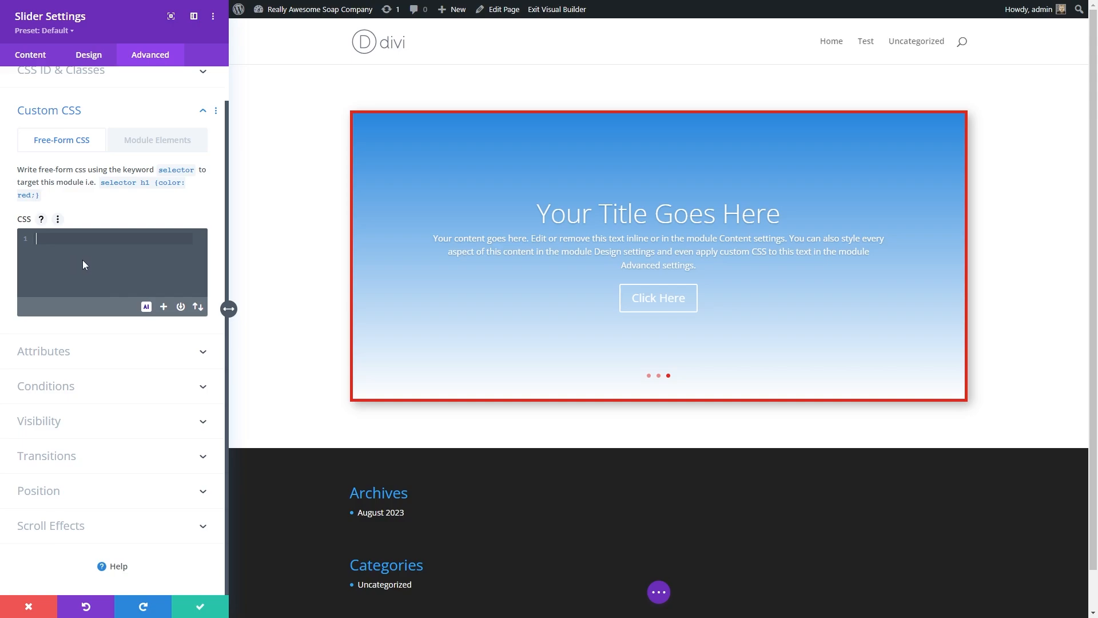
{"action": "left_click", "coordinate": [44, 351]}
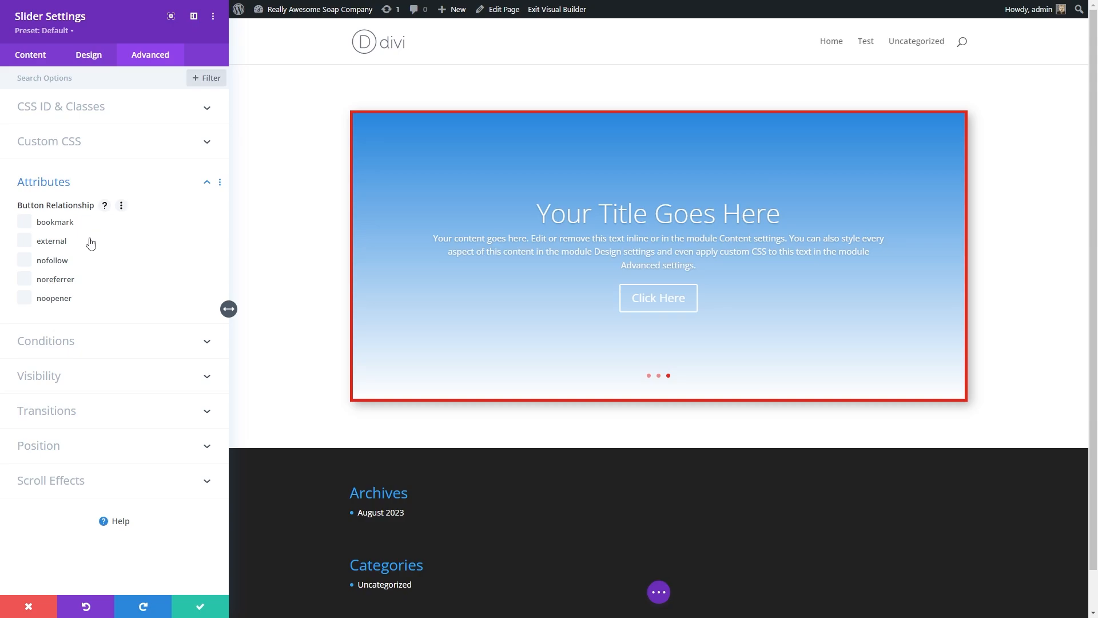
Step: Expand the Conditions, Visibility, Transitions, Position and Scroll Effects sections to review their options
{"action": "left_click", "coordinate": [80, 340]}
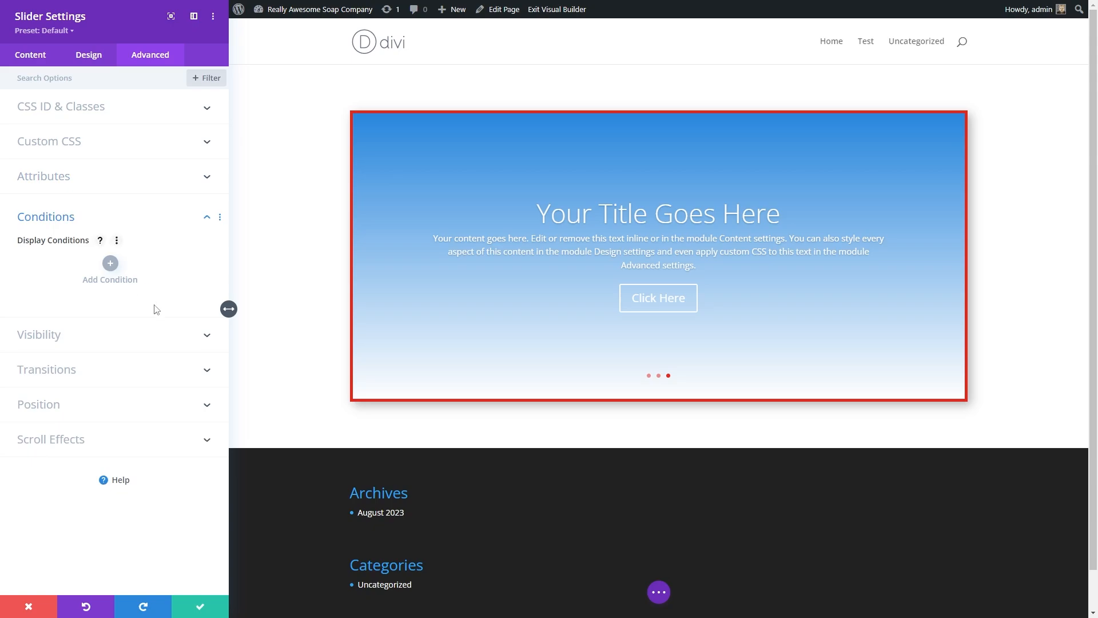
{"action": "left_click", "coordinate": [110, 263]}
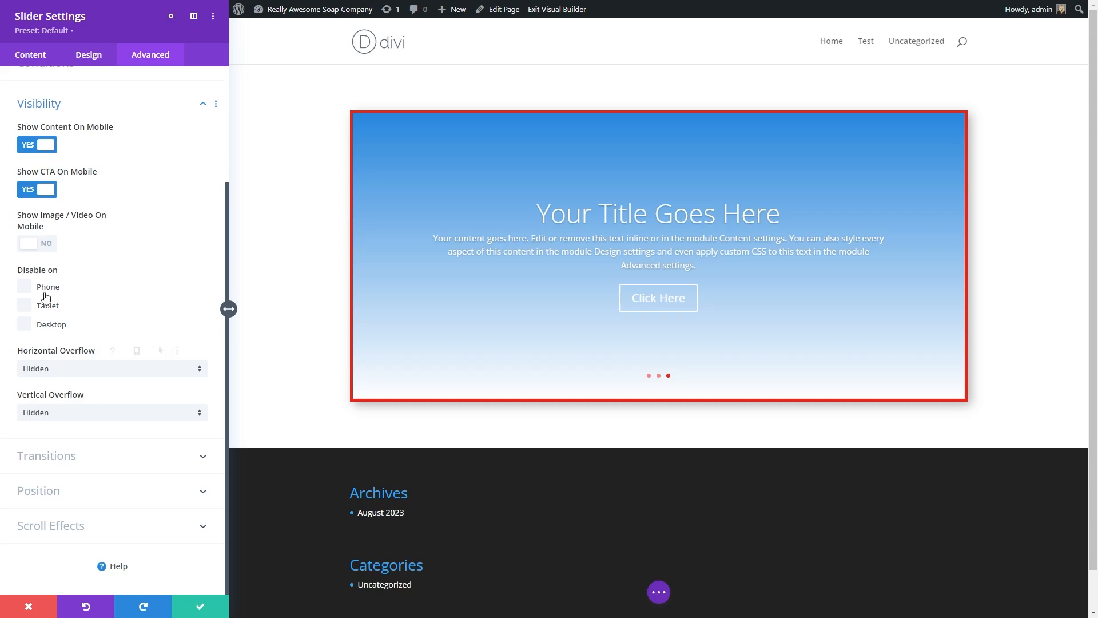
{"action": "left_click", "coordinate": [63, 455]}
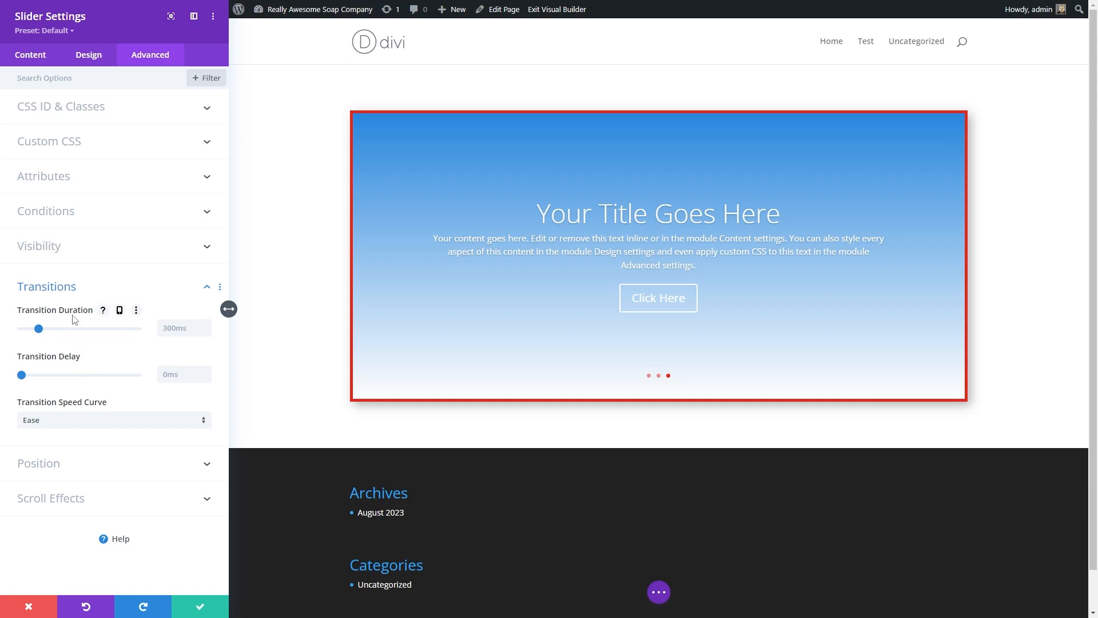
{"action": "left_click", "coordinate": [61, 469]}
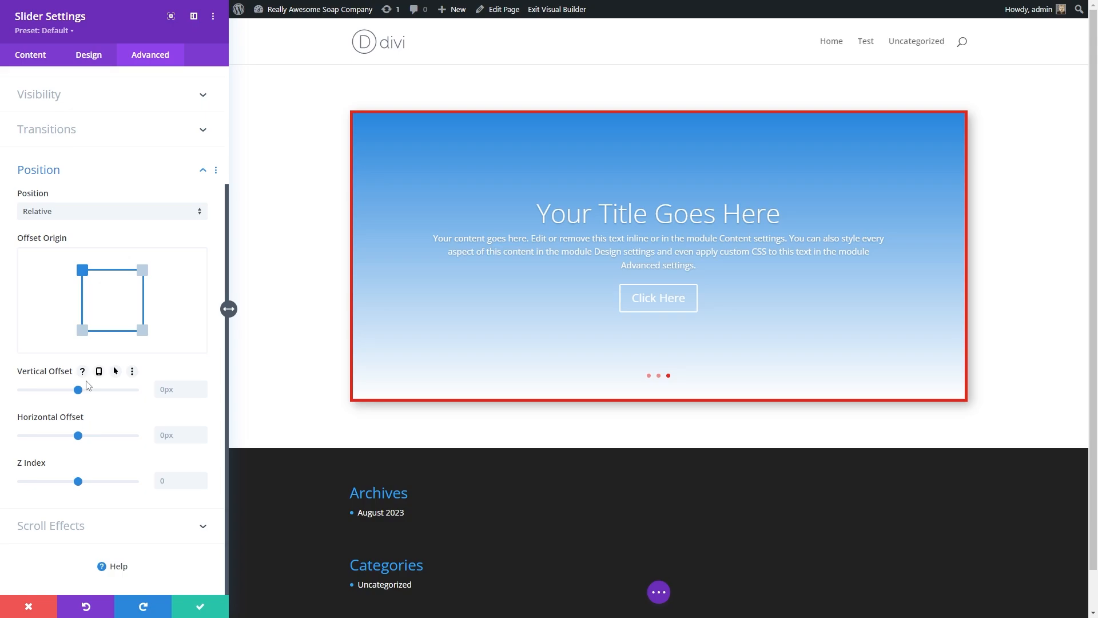
{"action": "left_click", "coordinate": [60, 523]}
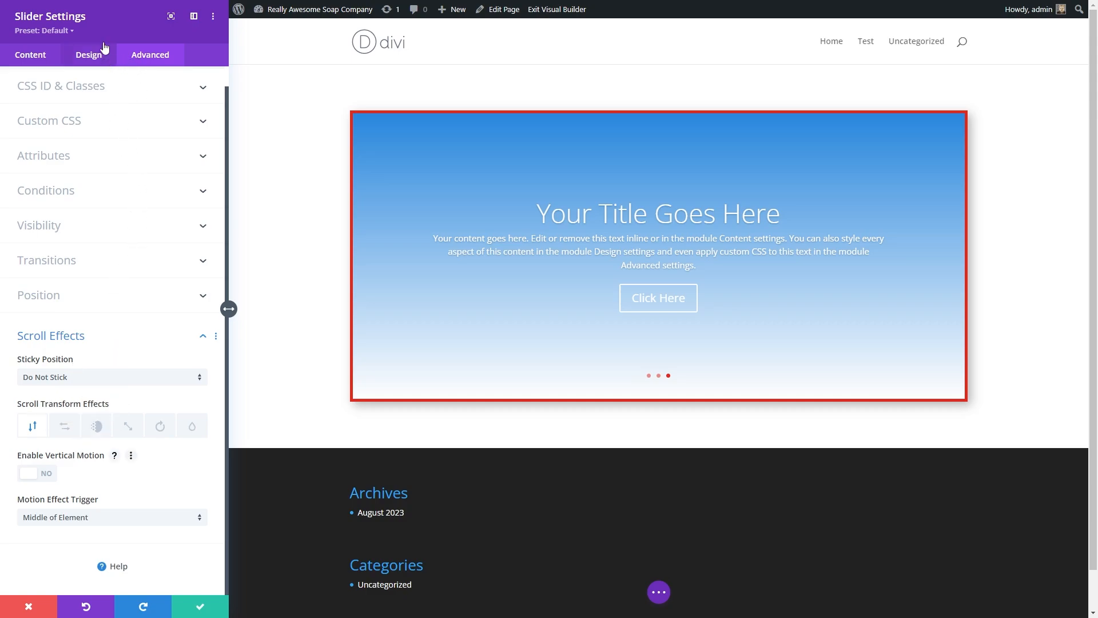
Step: Open the first slide's settings from the slider's Content tab and review its title, button and body text fields
{"action": "left_click", "coordinate": [40, 57]}
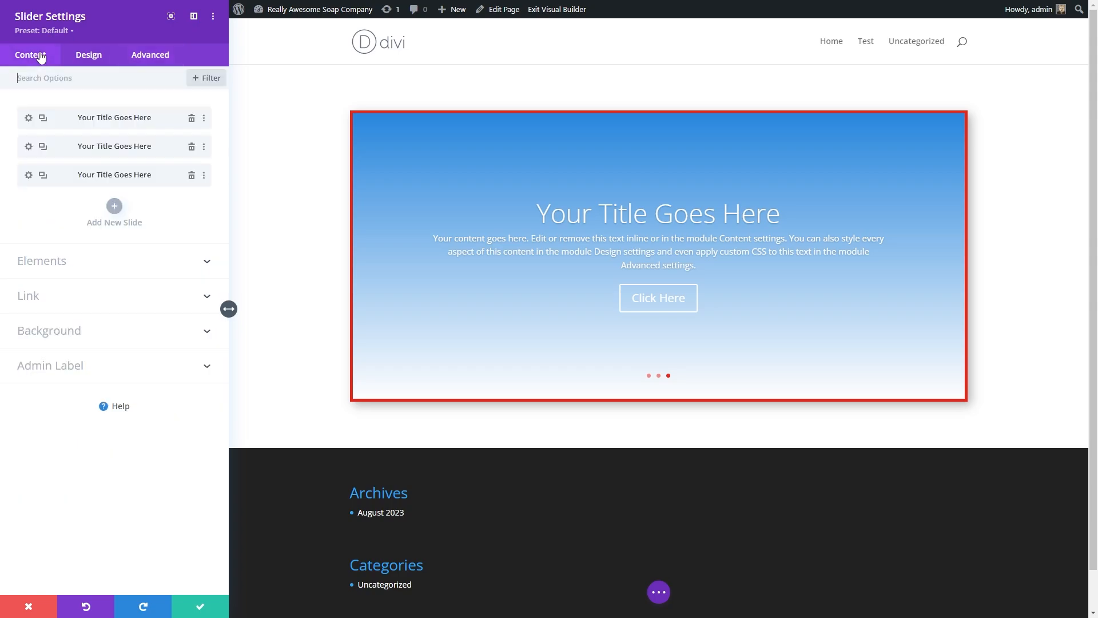
{"action": "left_click", "coordinate": [29, 118]}
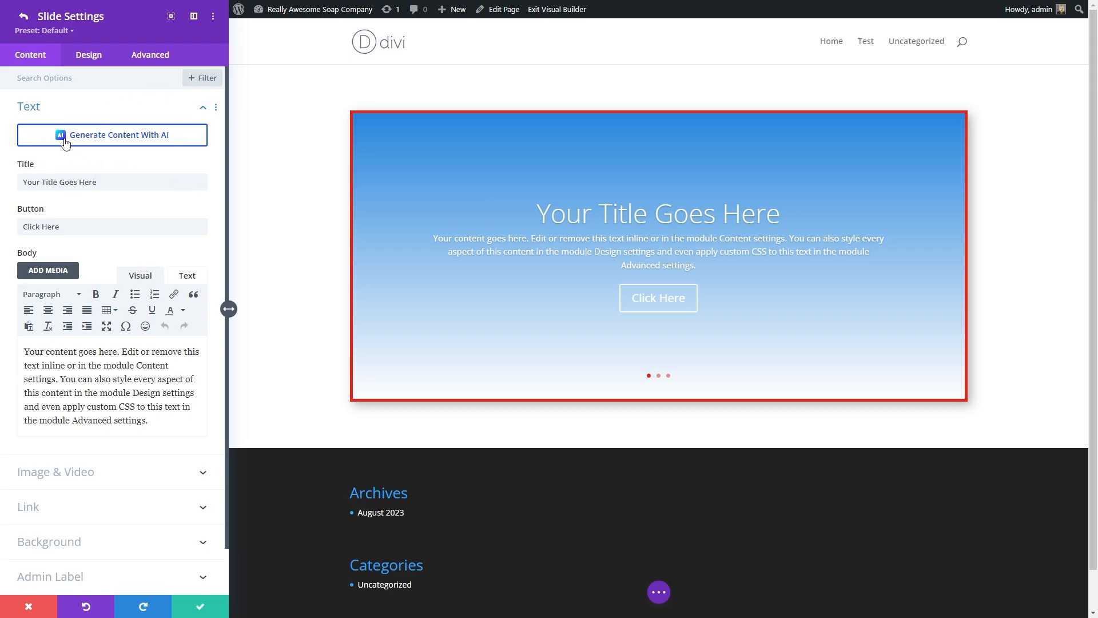
{"action": "scroll", "coordinate": [86, 211], "scroll_direction": "down", "scroll_amount": 1}
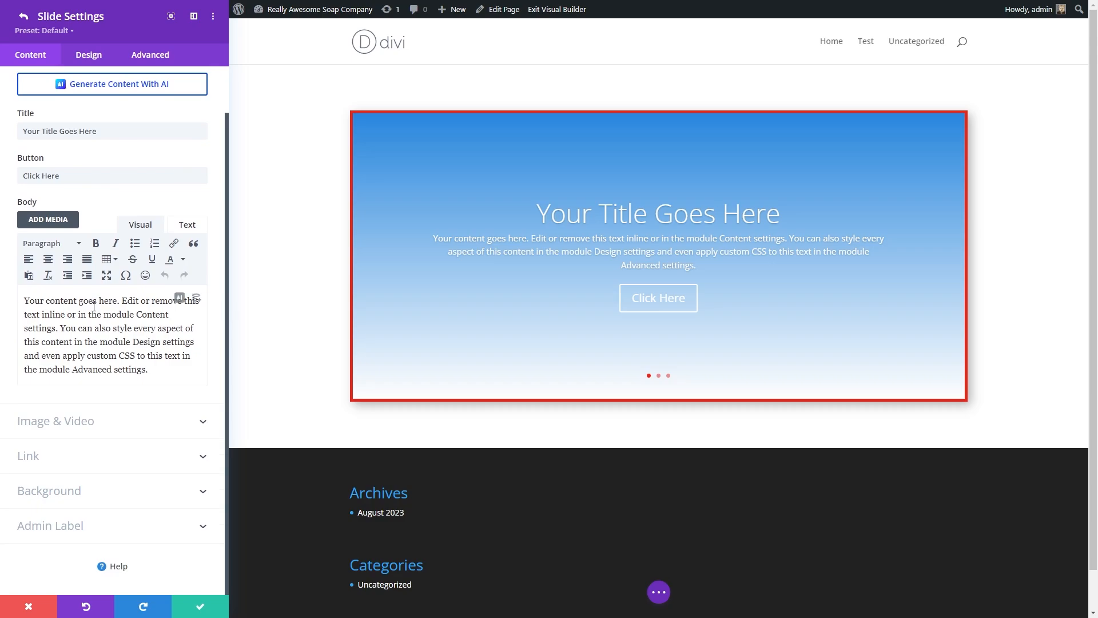
{"action": "scroll", "coordinate": [91, 310], "scroll_direction": "up", "scroll_amount": 1}
{"action": "scroll", "coordinate": [91, 310], "scroll_direction": "down", "scroll_amount": 1}
{"action": "scroll", "coordinate": [92, 311], "scroll_direction": "up", "scroll_amount": 1}
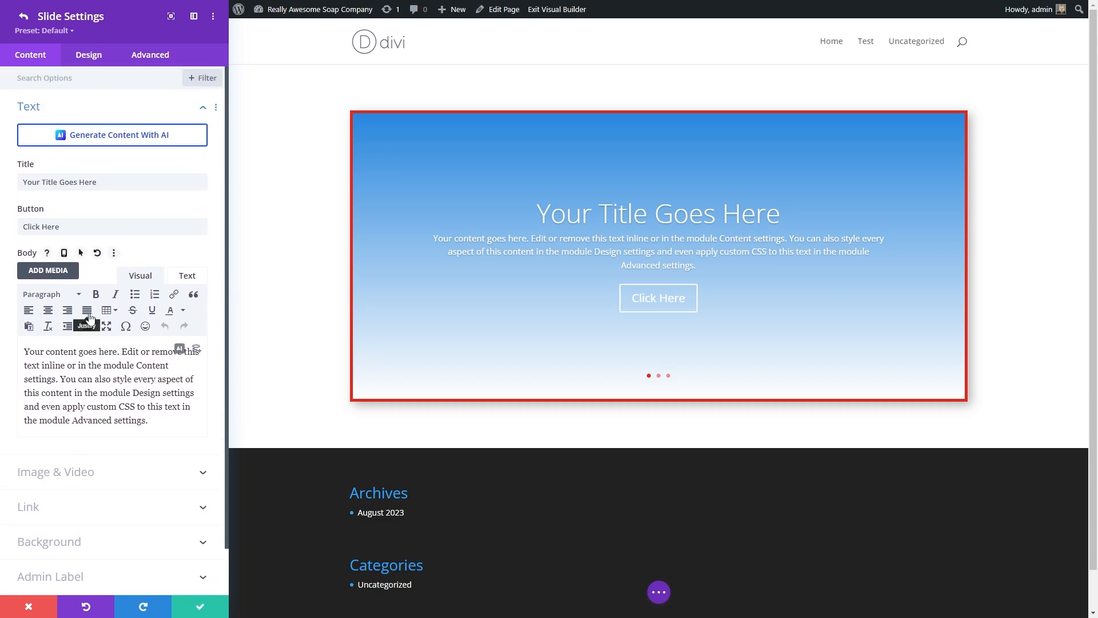
{"action": "scroll", "coordinate": [29, 501], "scroll_direction": "down", "scroll_amount": 1}
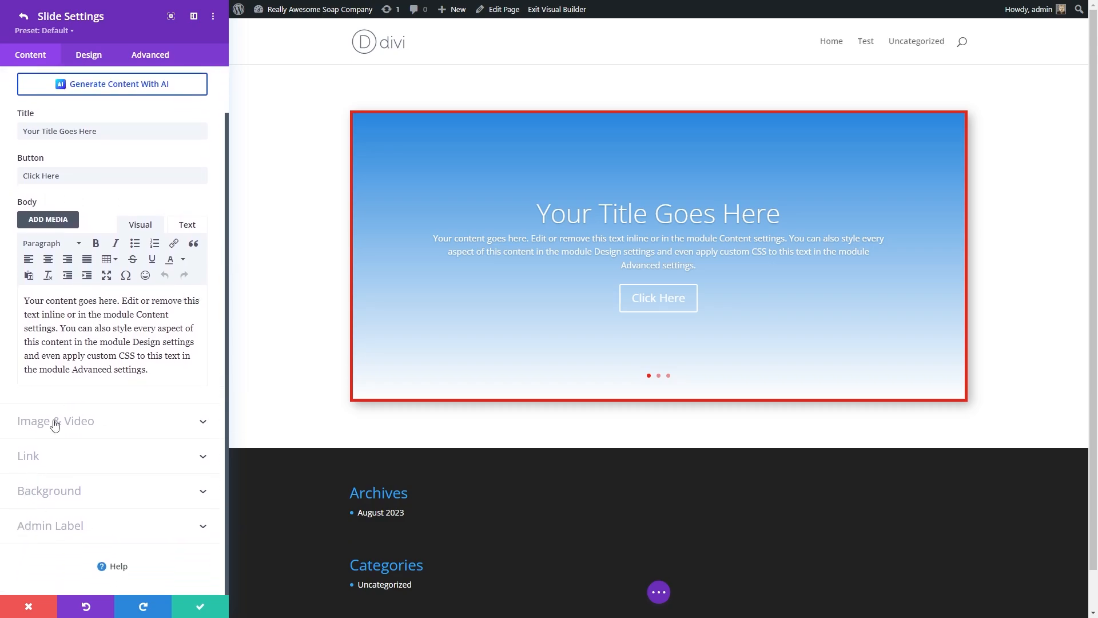
Step: Expand the slide's Image & Video, Link, Background and Admin Label sections
{"action": "left_click", "coordinate": [55, 424]}
{"action": "left_click", "coordinate": [47, 453]}
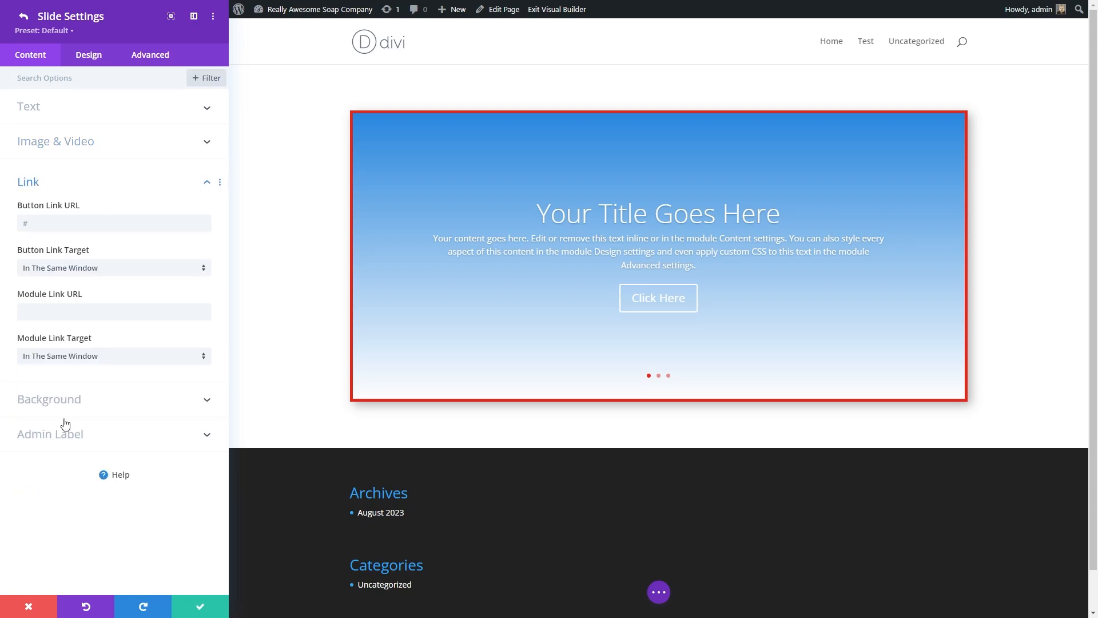
{"action": "left_click", "coordinate": [62, 401]}
{"action": "left_click", "coordinate": [53, 480]}
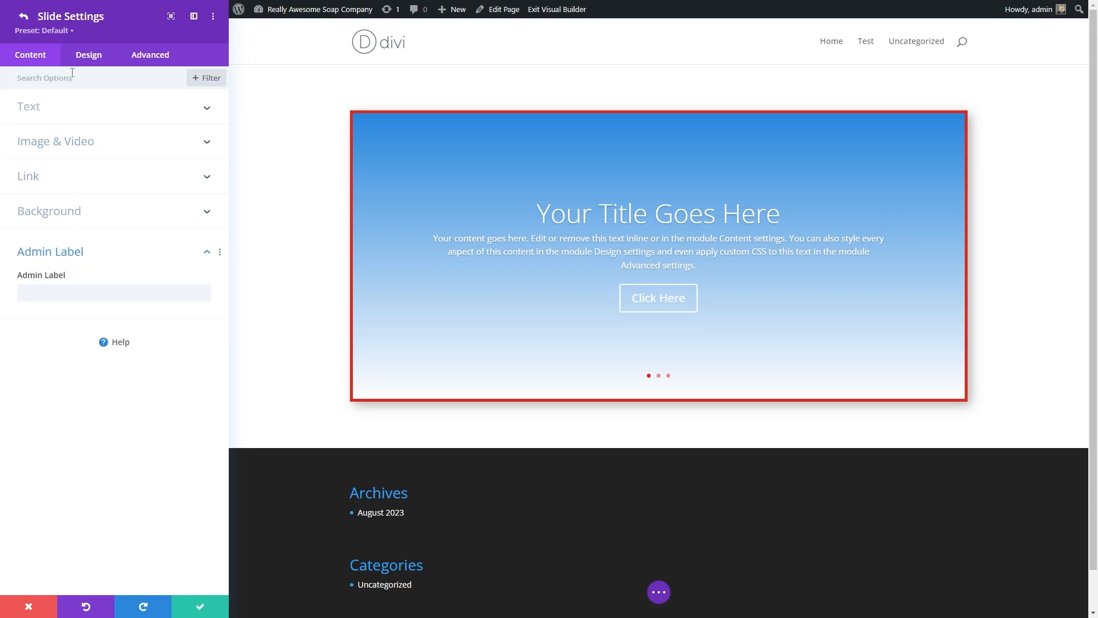
Step: Try right and left text alignments in the slide's Design Text options and settle on centre alignment
{"action": "left_click", "coordinate": [86, 56]}
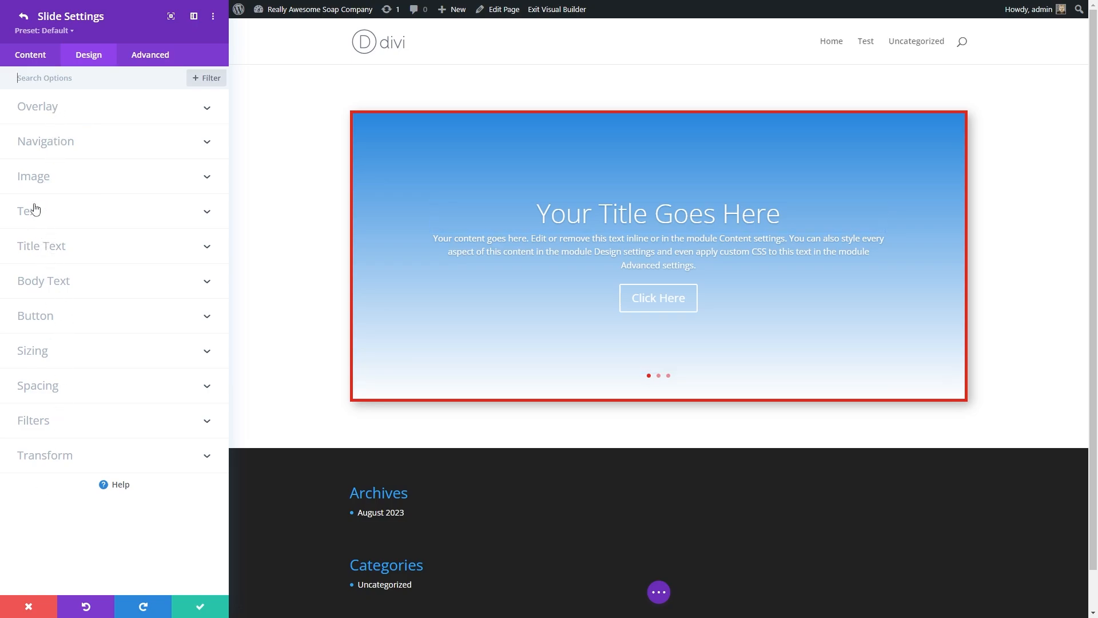
{"action": "left_click", "coordinate": [41, 220]}
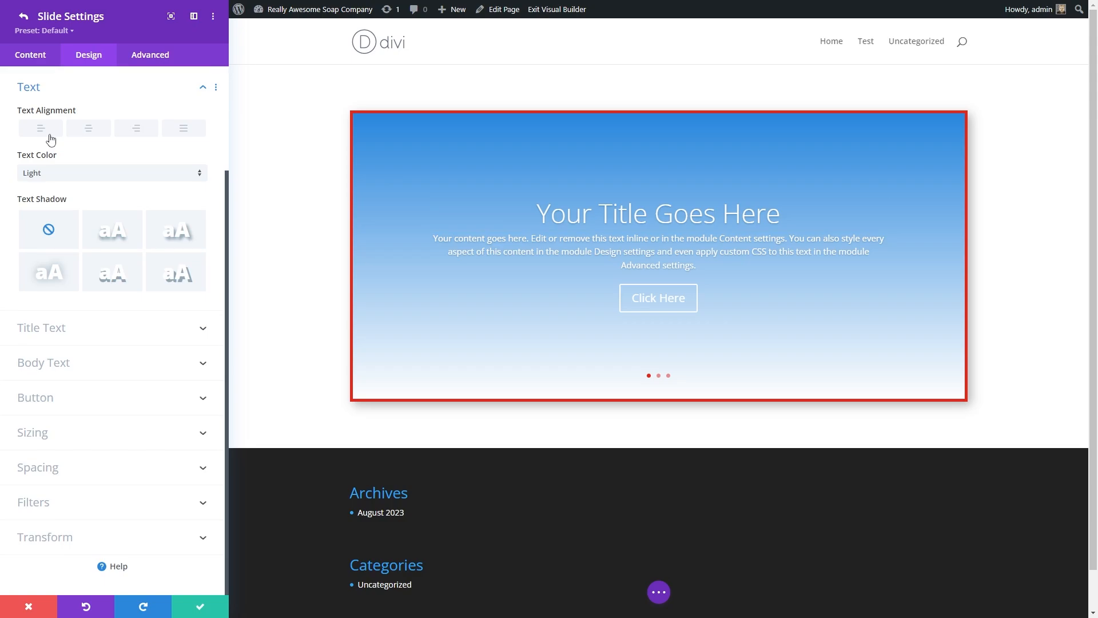
{"action": "left_click", "coordinate": [125, 133]}
{"action": "left_click", "coordinate": [64, 134]}
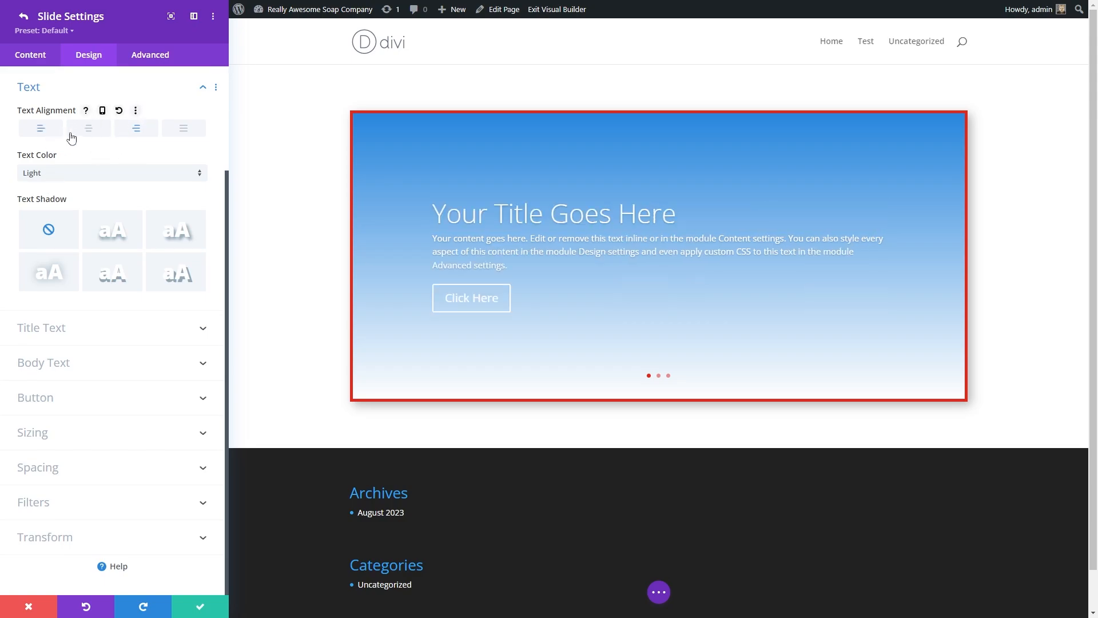
{"action": "left_click", "coordinate": [83, 137]}
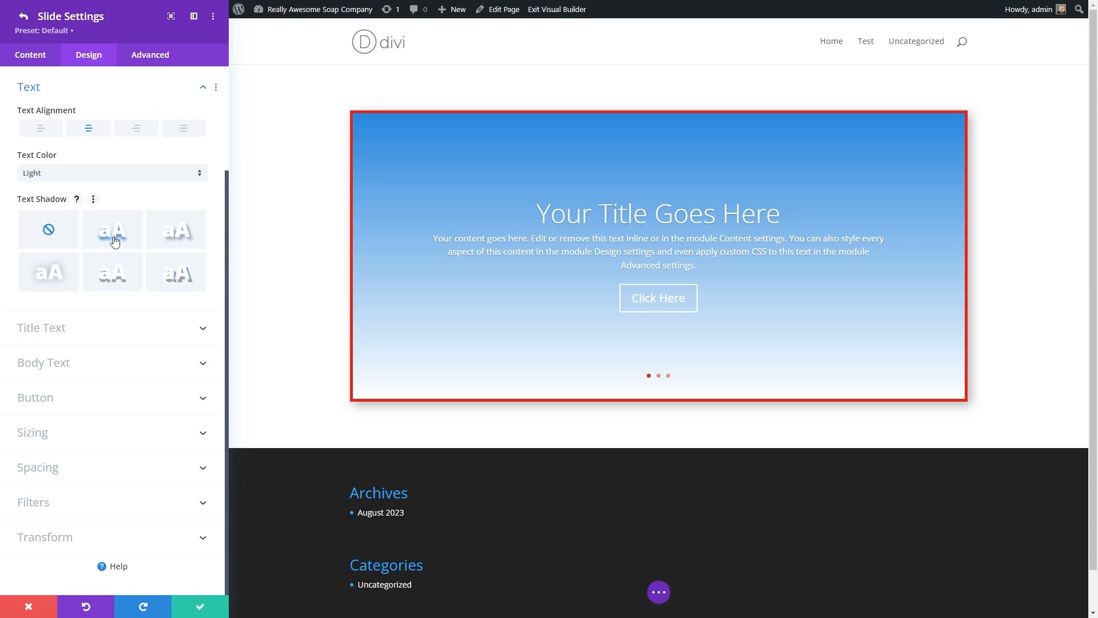
Step: Expand the slide's Title Text section and review its font, size and text shadow options
{"action": "left_click", "coordinate": [67, 329]}
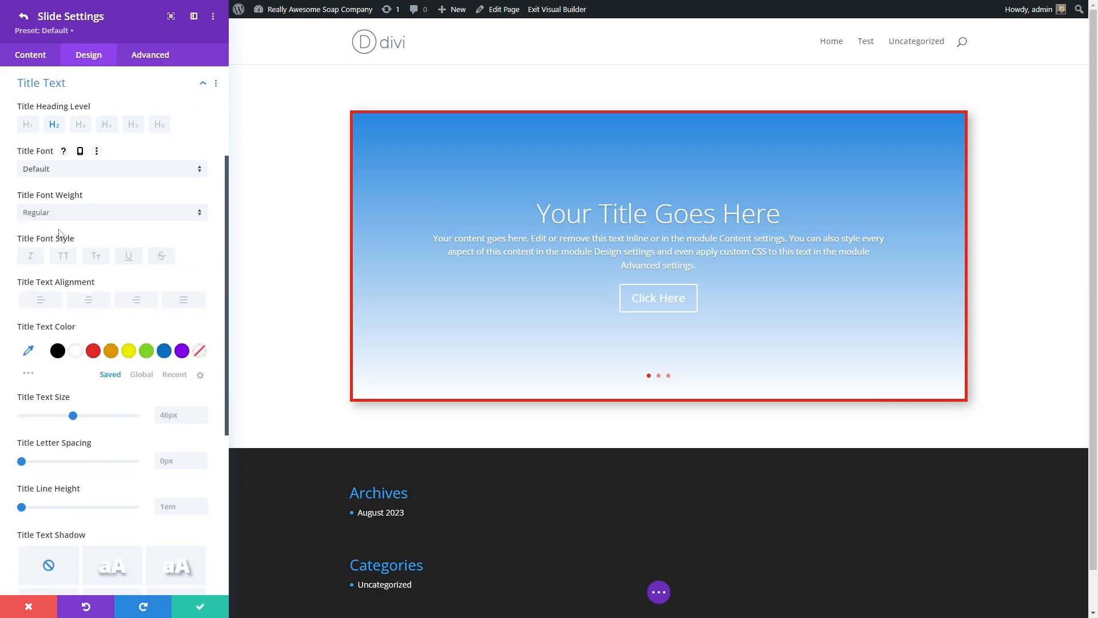
{"action": "left_click", "coordinate": [57, 213]}
{"action": "scroll", "coordinate": [85, 183], "scroll_direction": "down", "scroll_amount": 5}
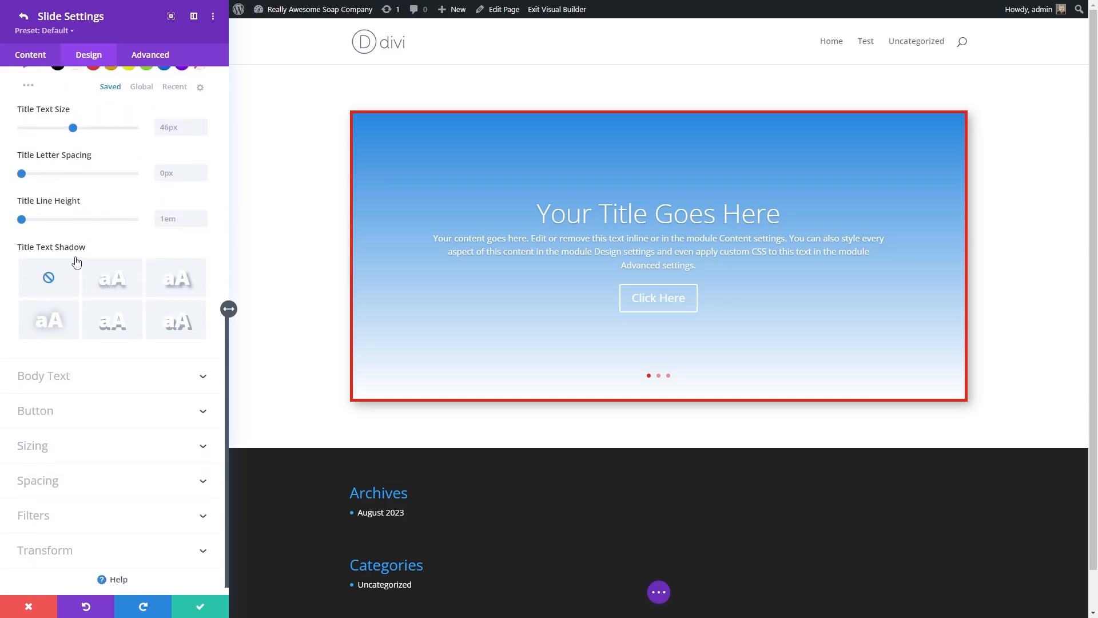
{"action": "scroll", "coordinate": [77, 262], "scroll_direction": "up", "scroll_amount": 8}
{"action": "scroll", "coordinate": [75, 253], "scroll_direction": "down", "scroll_amount": 8}
Step: Look through the slide's Advanced, Design and Content tabs and confirm the slide settings
{"action": "left_click", "coordinate": [139, 54]}
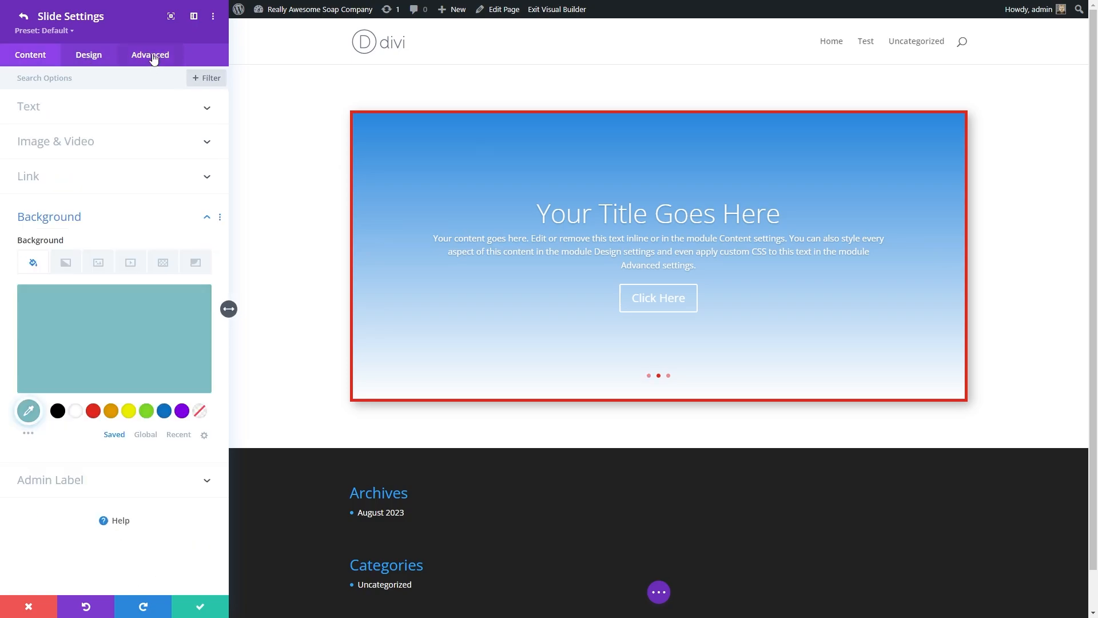
{"action": "left_click", "coordinate": [90, 58]}
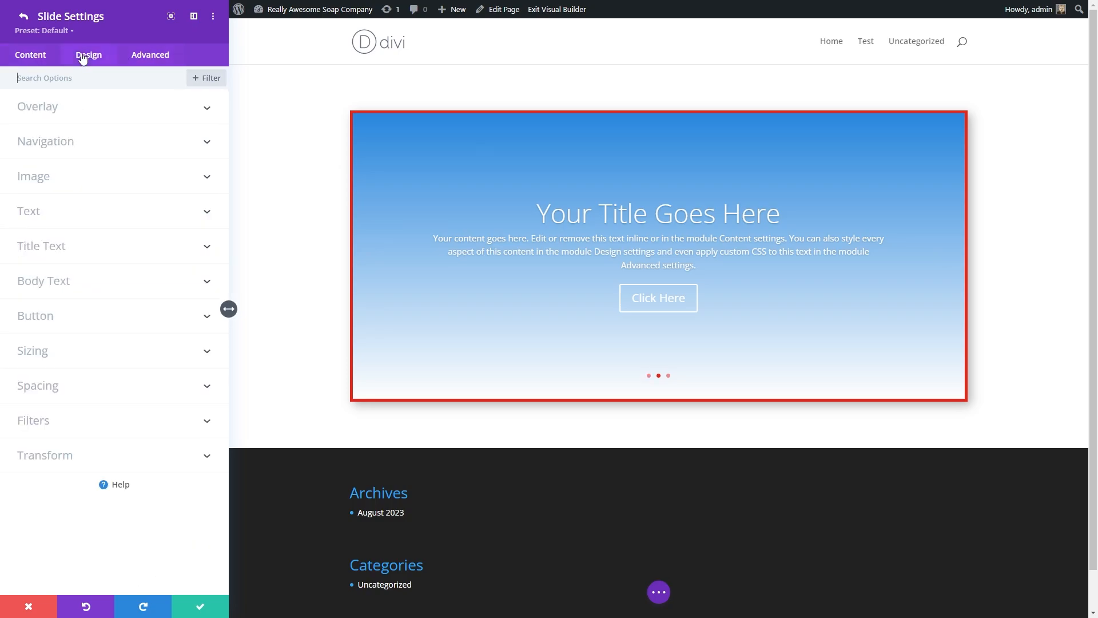
{"action": "left_click", "coordinate": [39, 58]}
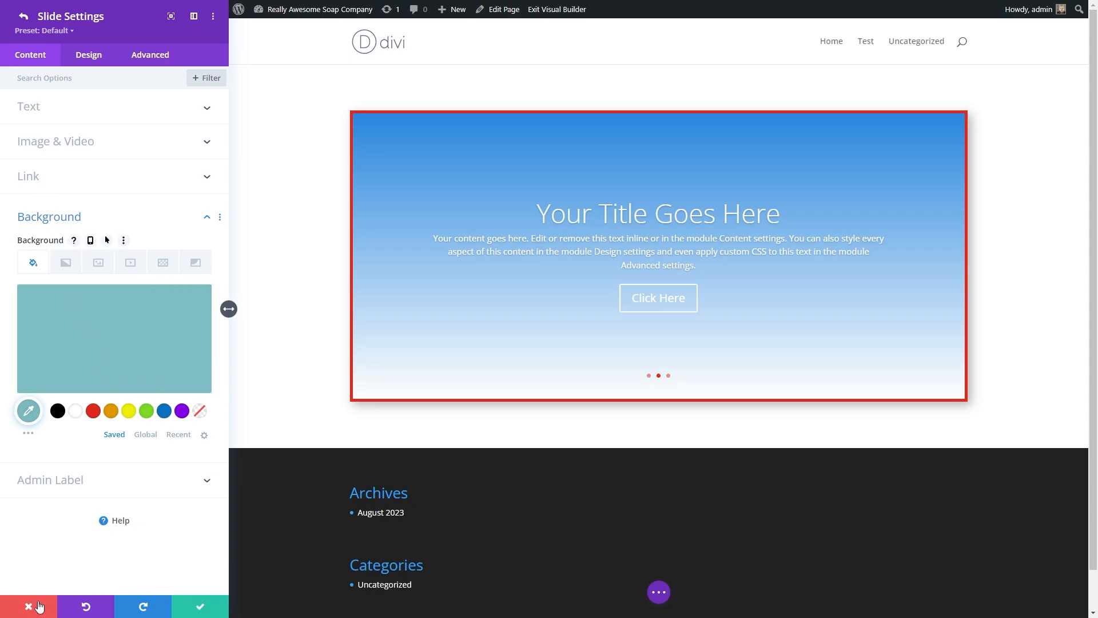
{"action": "left_click", "coordinate": [201, 607]}
{"action": "left_click", "coordinate": [189, 604]}
Step: Open the page settings bar and save the page
{"action": "left_click", "coordinate": [826, 258]}
{"action": "left_click", "coordinate": [826, 257]}
{"action": "left_click", "coordinate": [826, 257]}
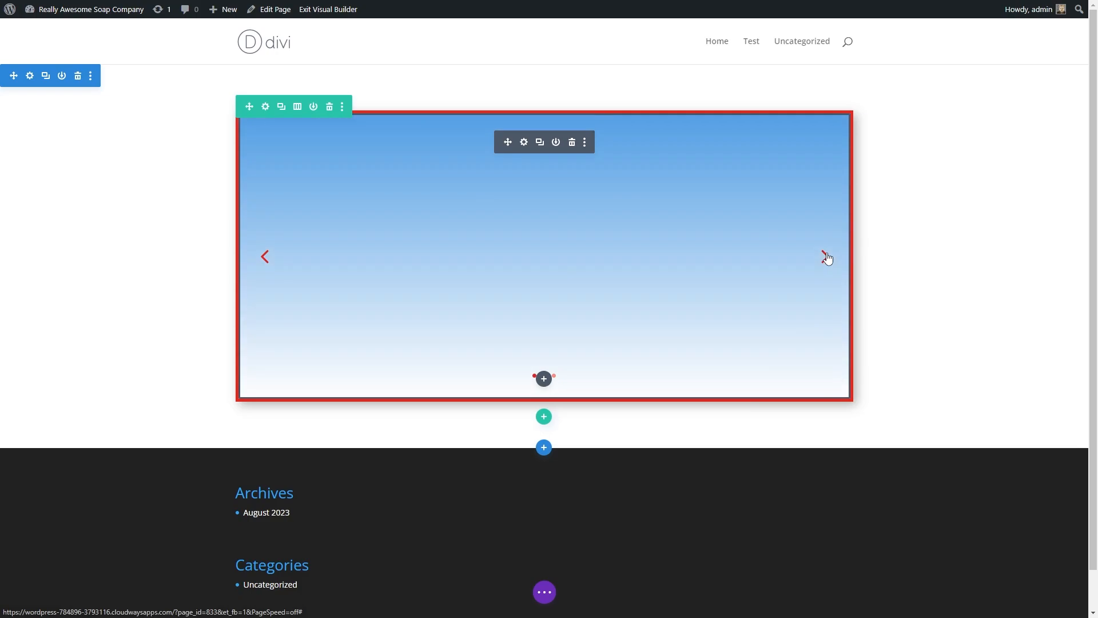
{"action": "left_click", "coordinate": [547, 595]}
{"action": "left_click", "coordinate": [1048, 587]}
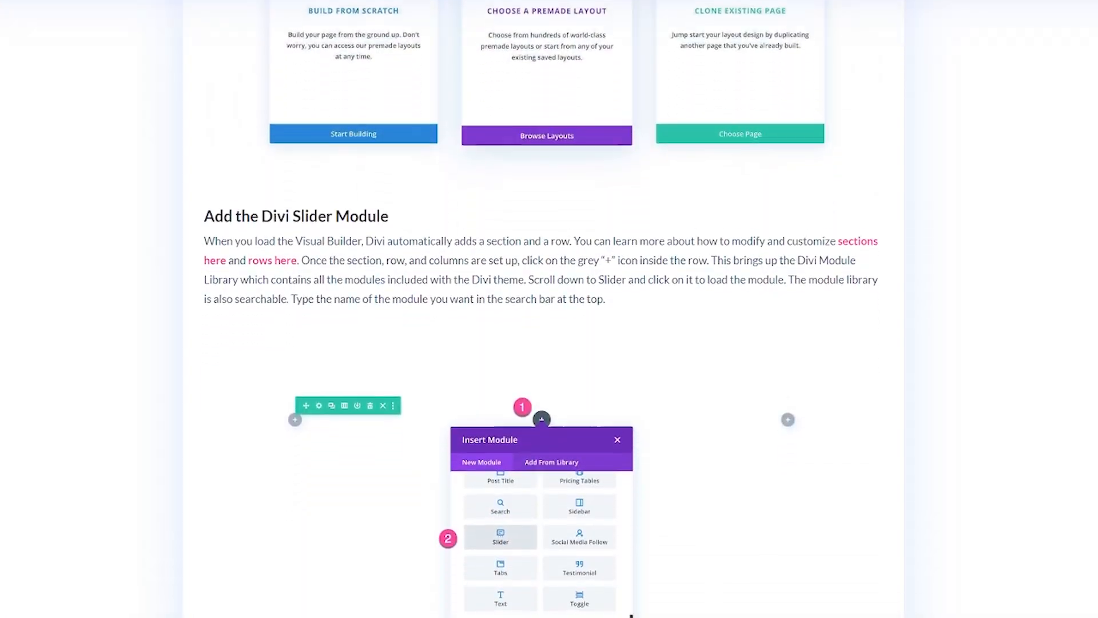
{"action": "scroll", "coordinate": [549, 309], "scroll_direction": "down", "scroll_amount": 5}
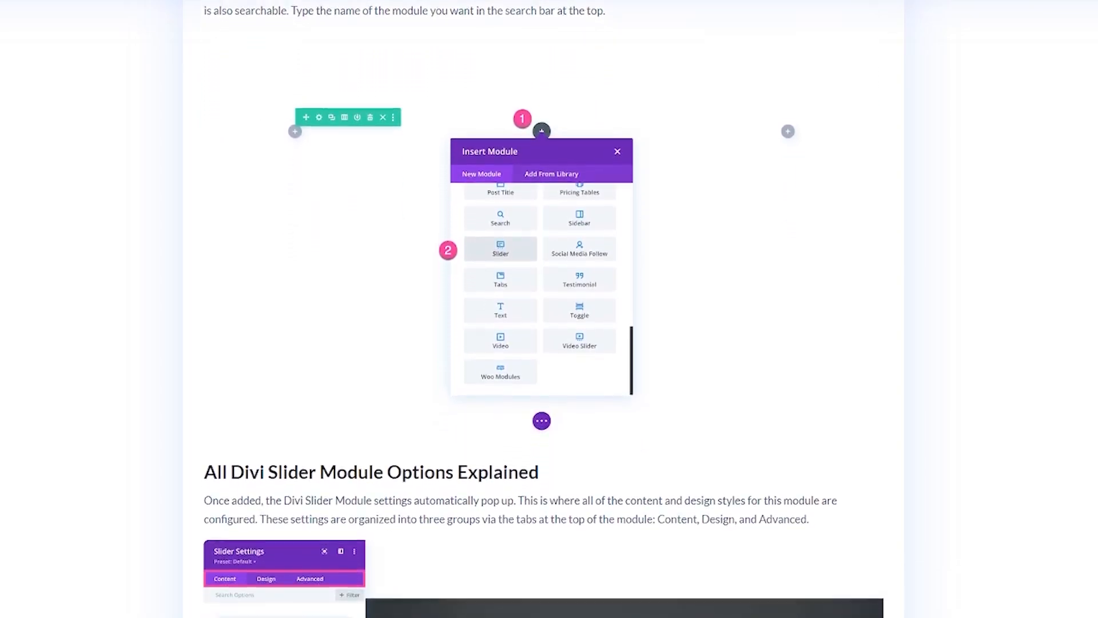
{"action": "scroll", "coordinate": [550, 309], "scroll_direction": "down", "scroll_amount": 5}
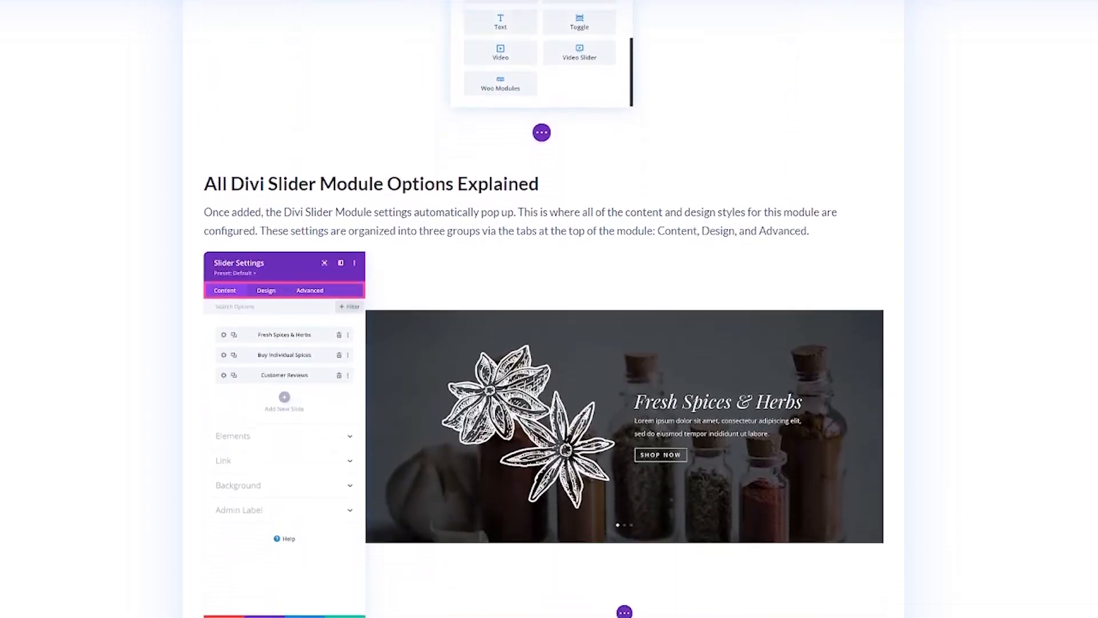
{"action": "scroll", "coordinate": [549, 309], "scroll_direction": "down", "scroll_amount": 3}
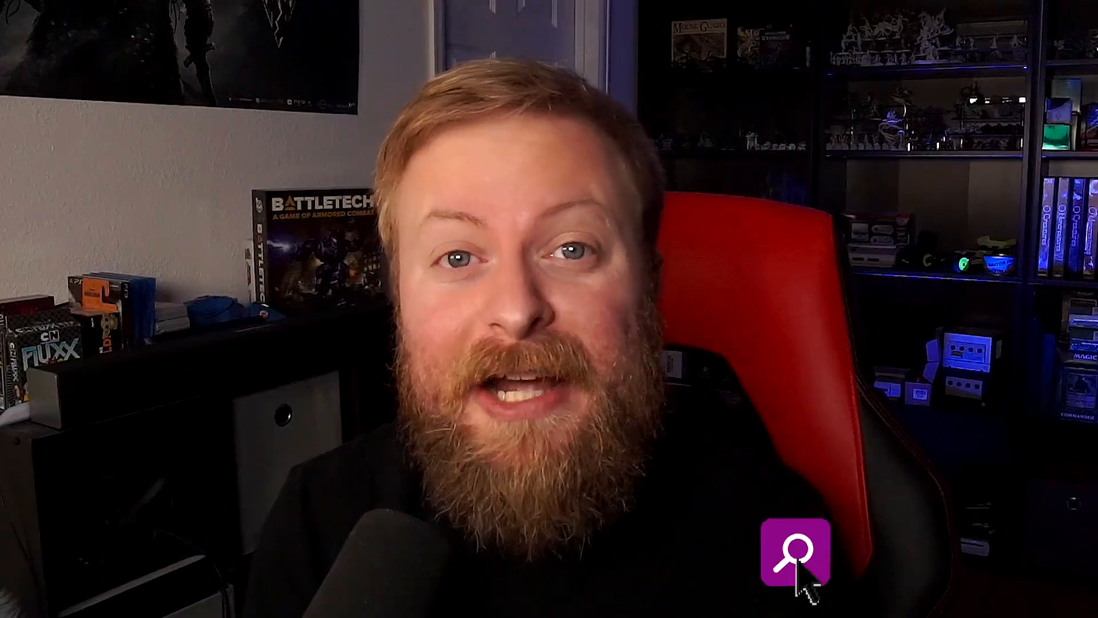